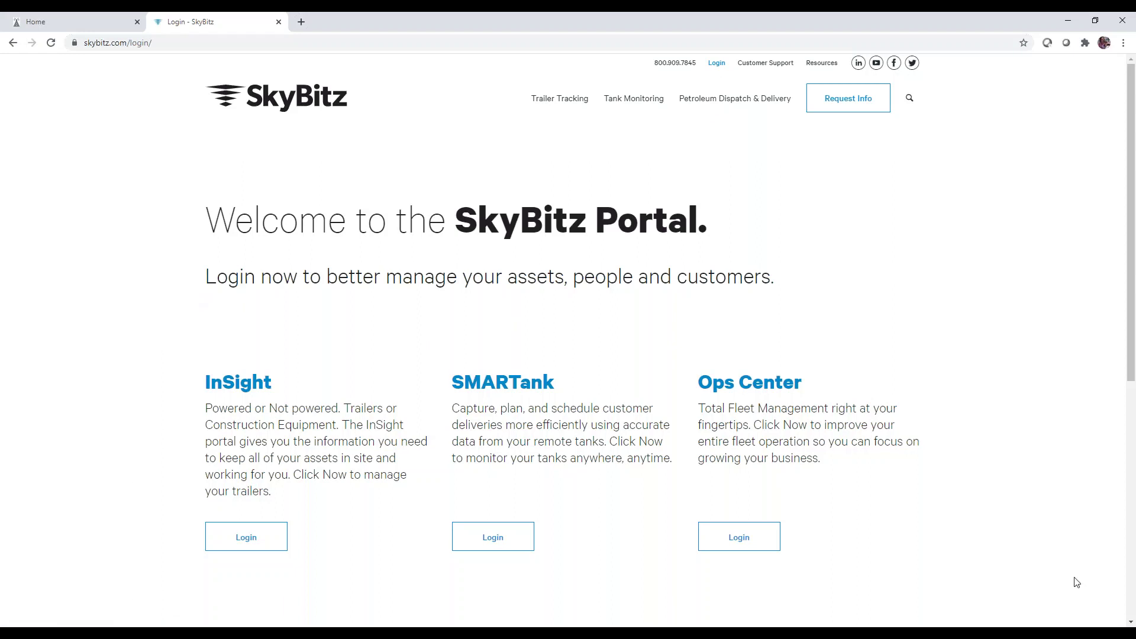
- Open the SMARTank login page from the SkyBitz portal, and return to the SMARTank home page to look through the tank list
click(498, 546)
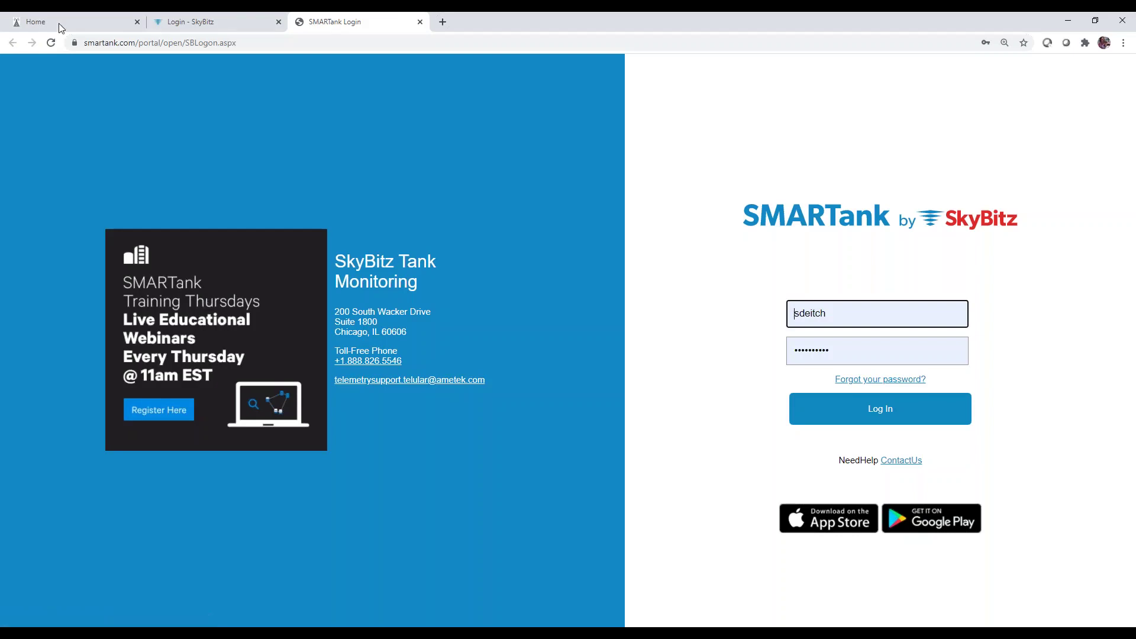
click(212, 22)
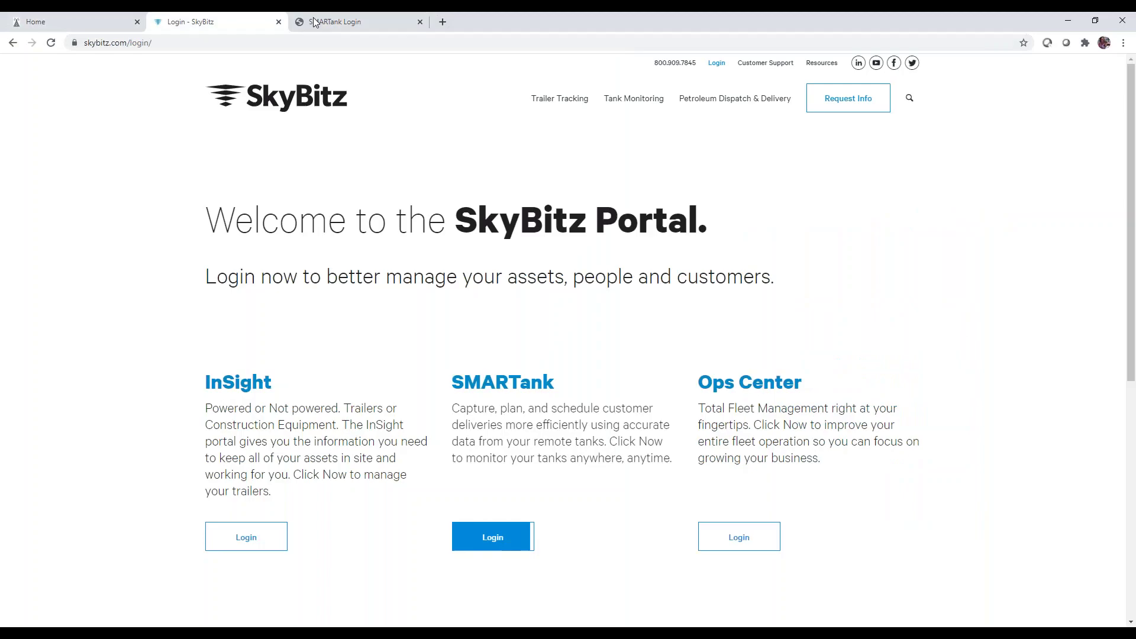
click(278, 22)
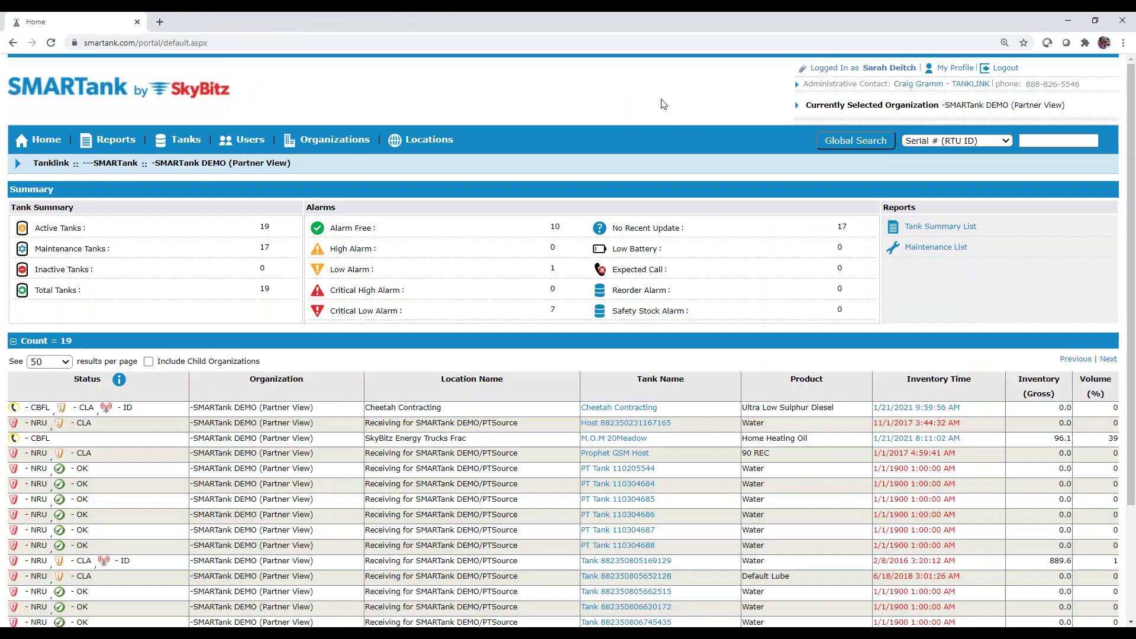
scroll(533, 190, down, 3)
scroll(533, 190, up, 3)
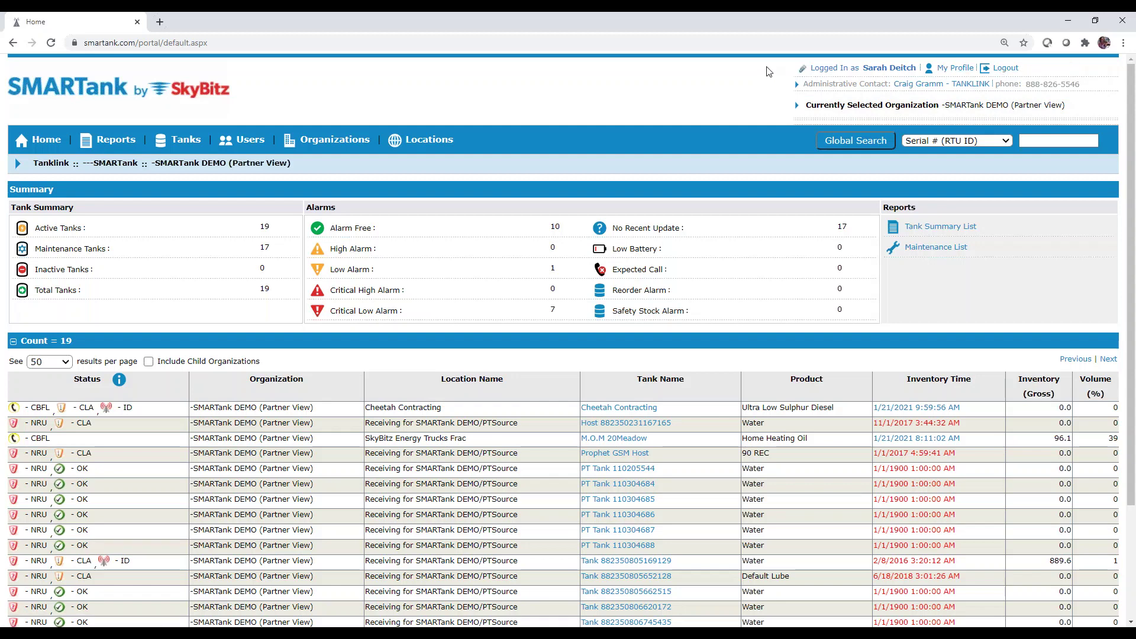
- Log back in to SMARTank with the saved credentials and open My Profile to review the account settings
click(955, 69)
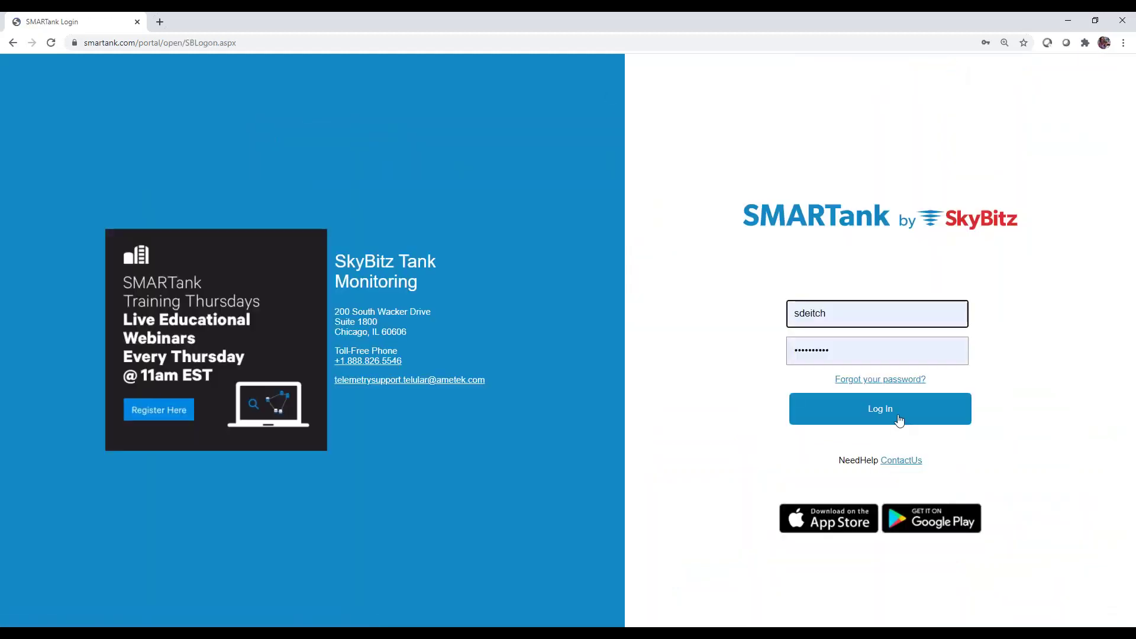
click(899, 420)
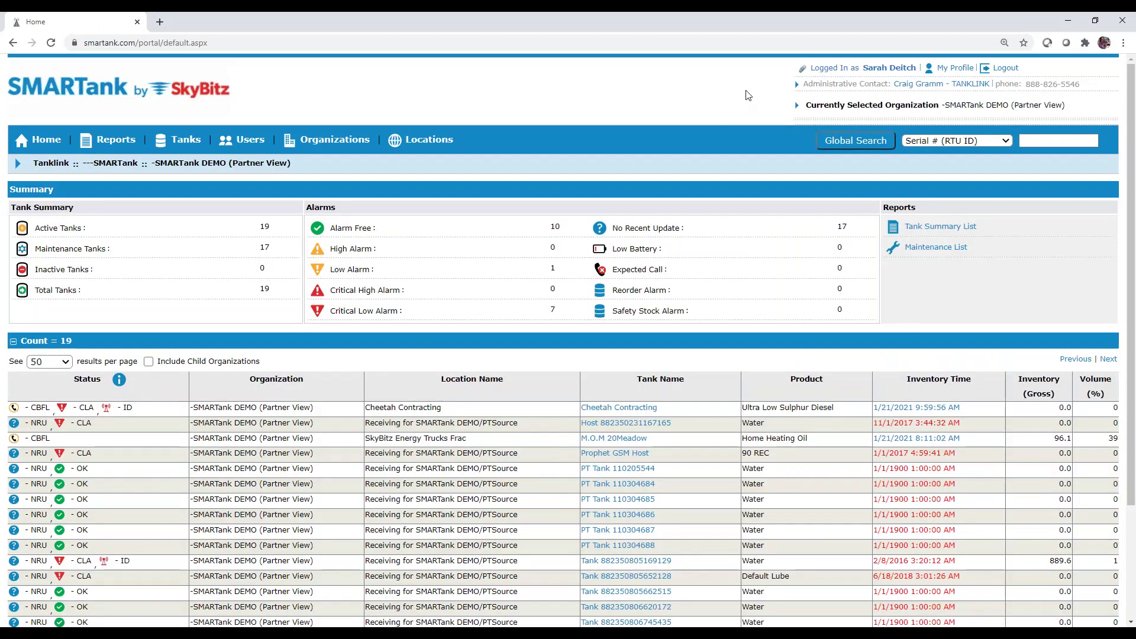
click(951, 69)
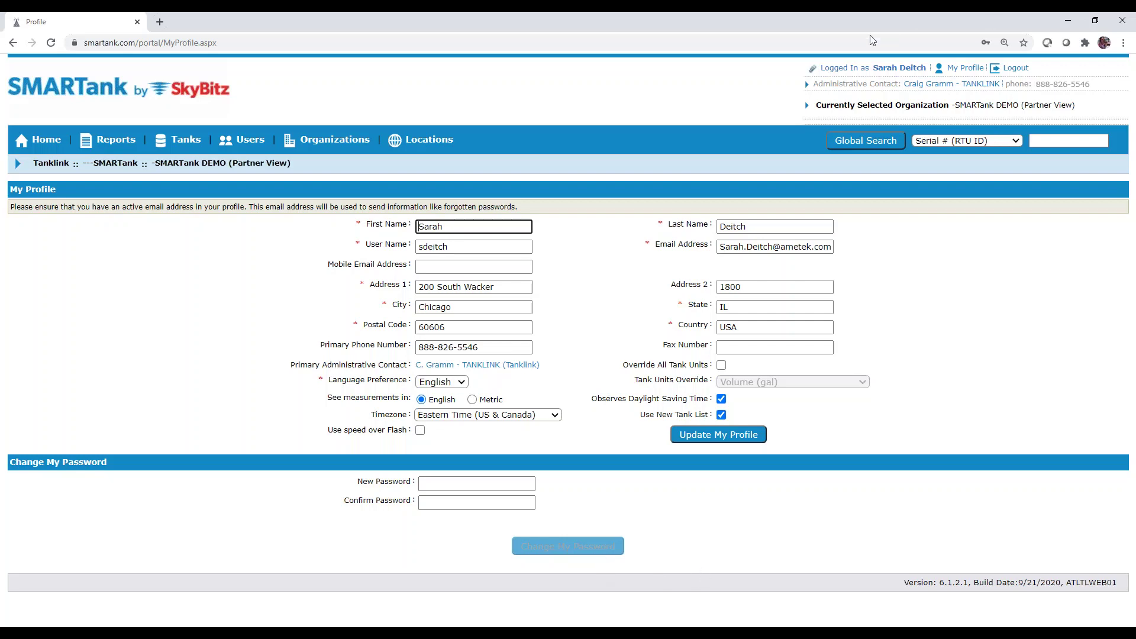
- View the Location List of the current organization and return to the home page
click(46, 144)
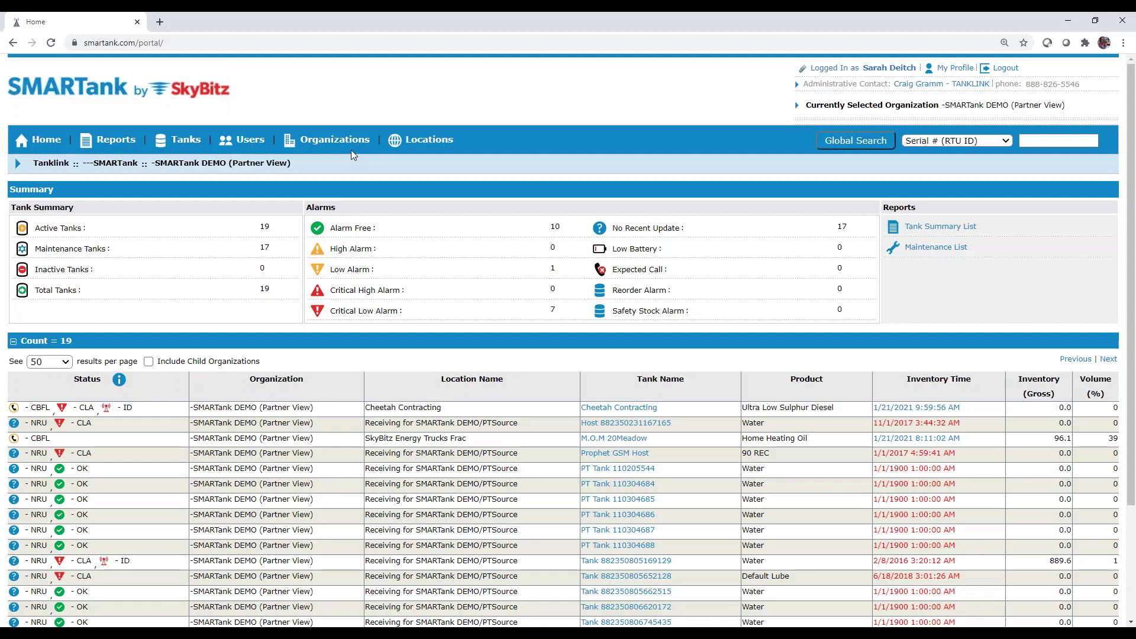
click(433, 145)
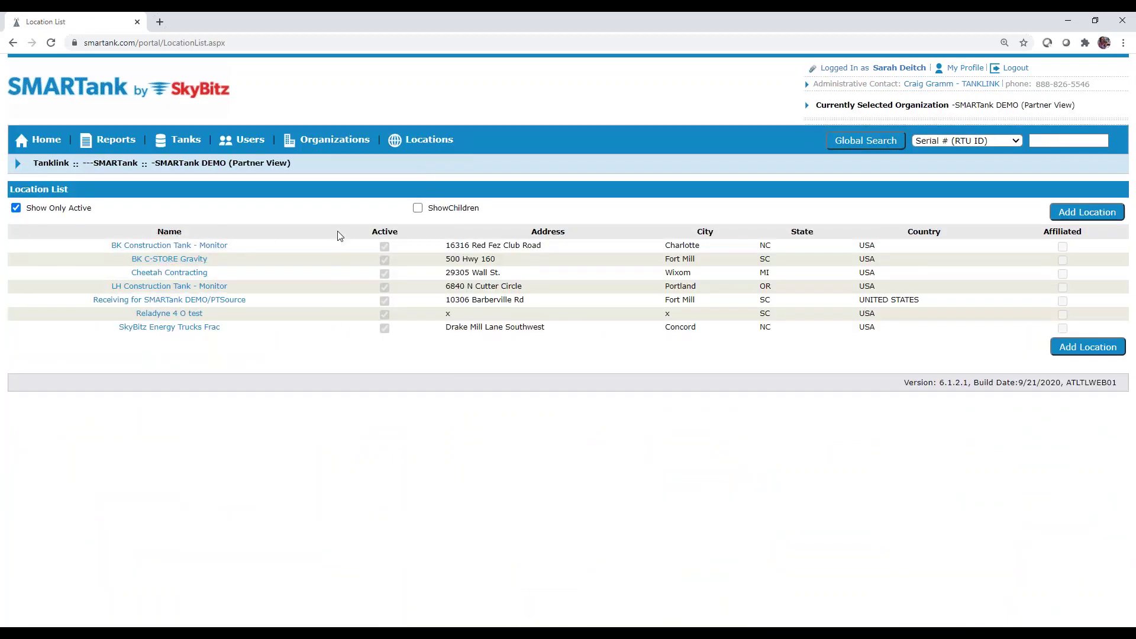
click(42, 145)
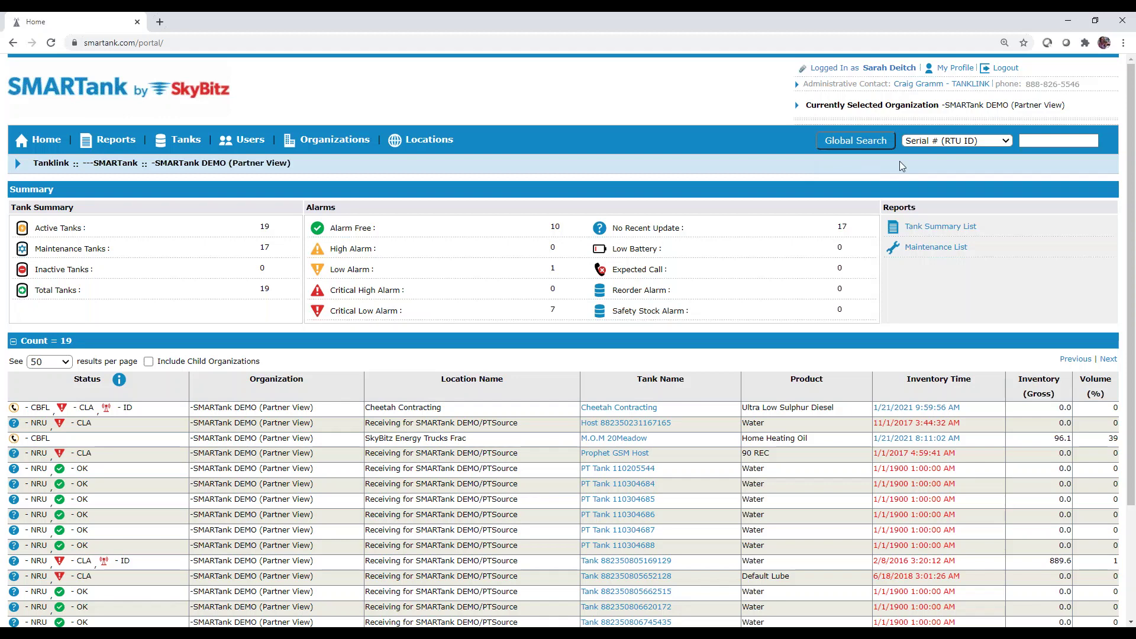
- Look over the global search criteria options and the home page's tank summary and tank list
click(1005, 144)
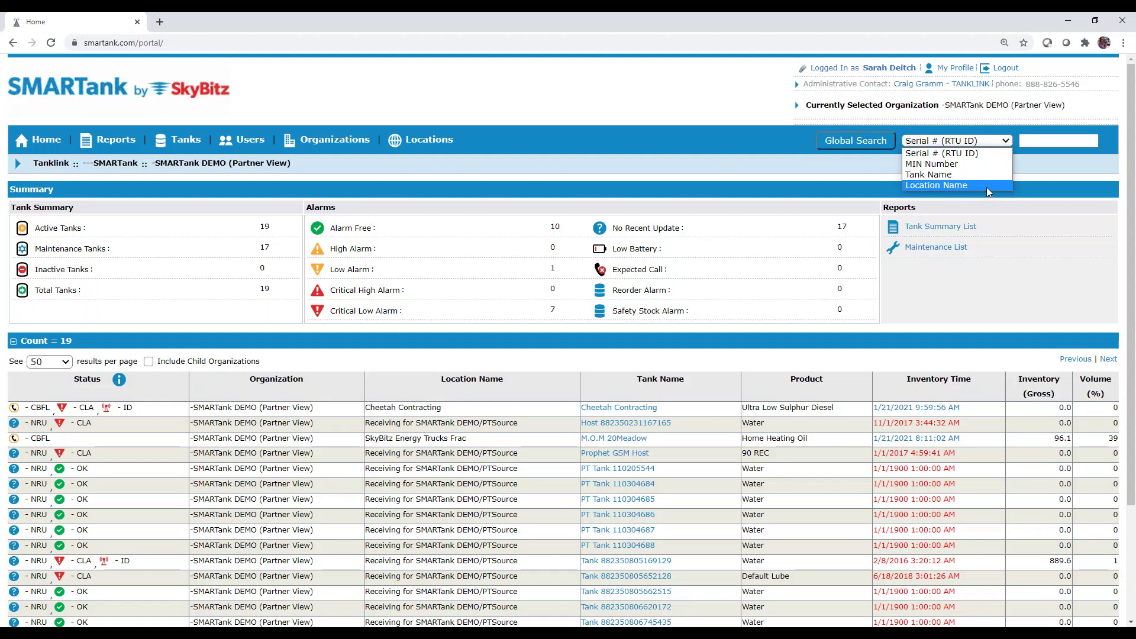
click(1053, 157)
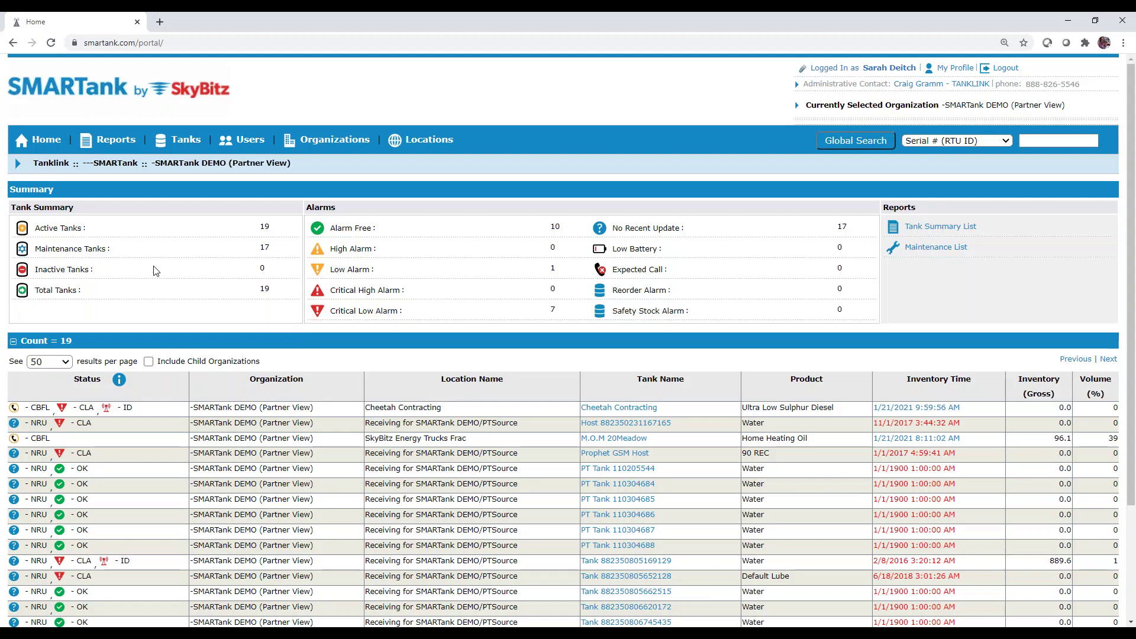
scroll(158, 259, down, 1)
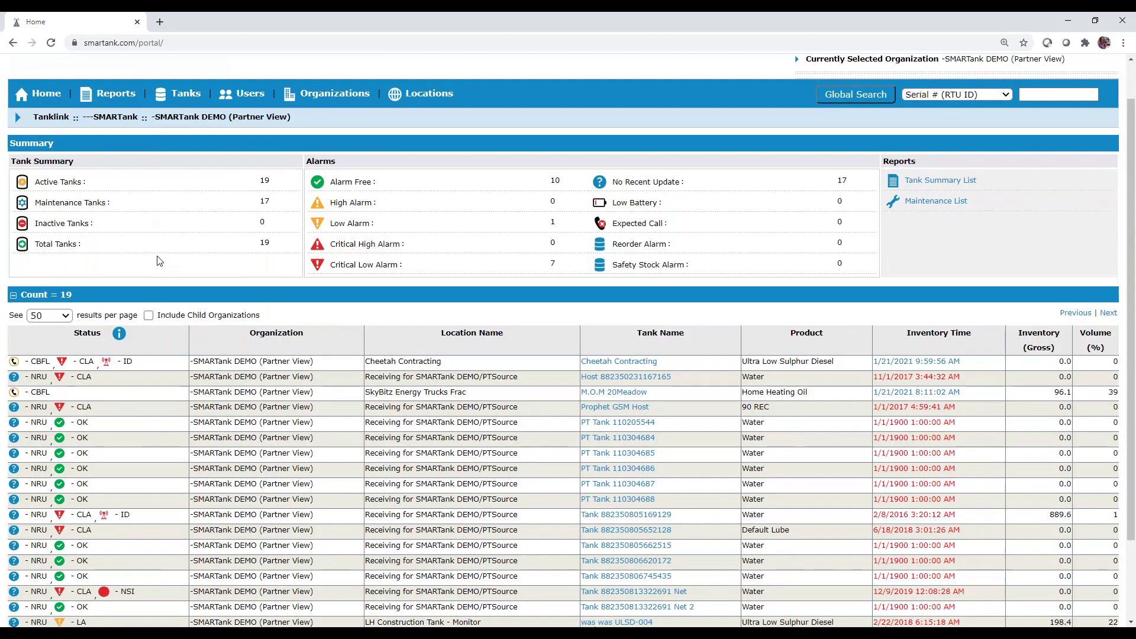
scroll(160, 288, up, 1)
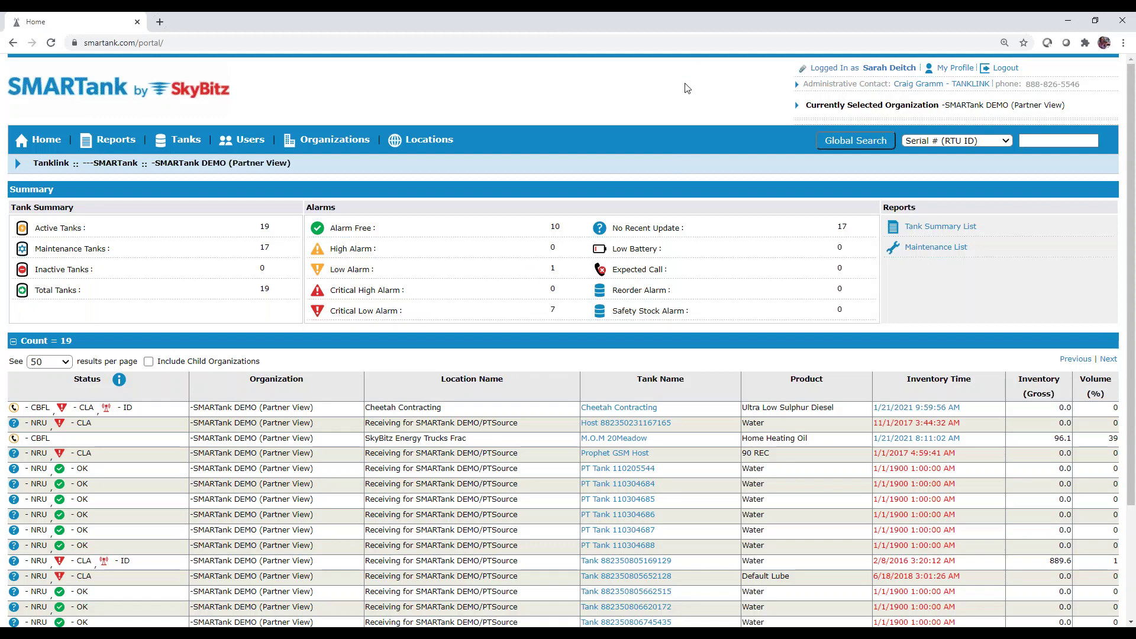
- Switch the currently selected organization to Skybitz Energy under -SMARTank DEMO (Partner View)
click(863, 113)
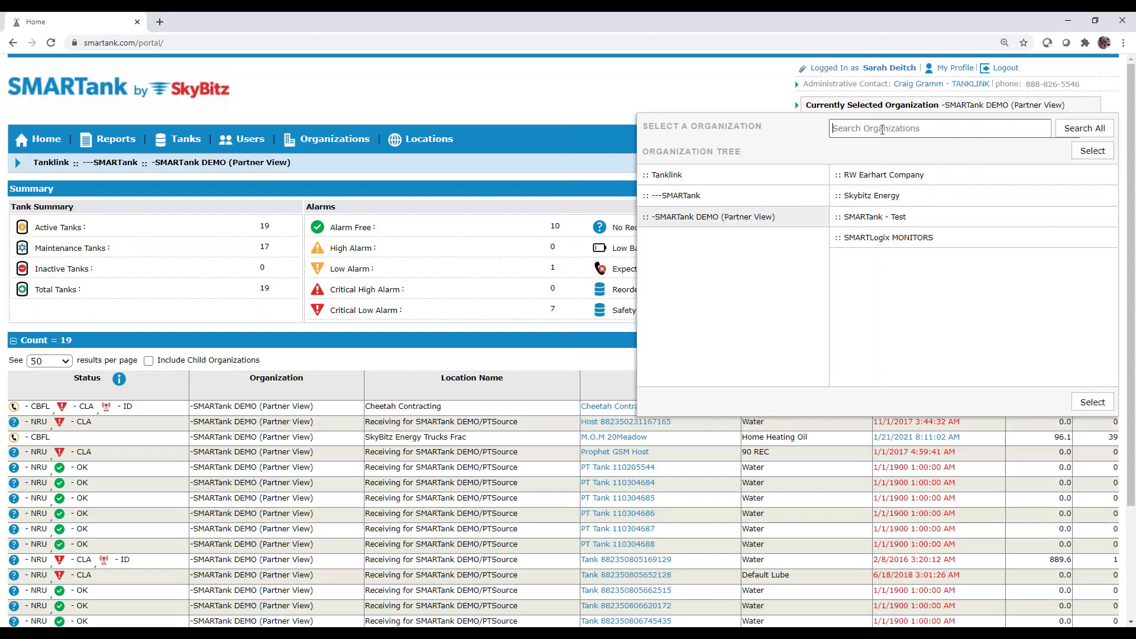
double_click(875, 197)
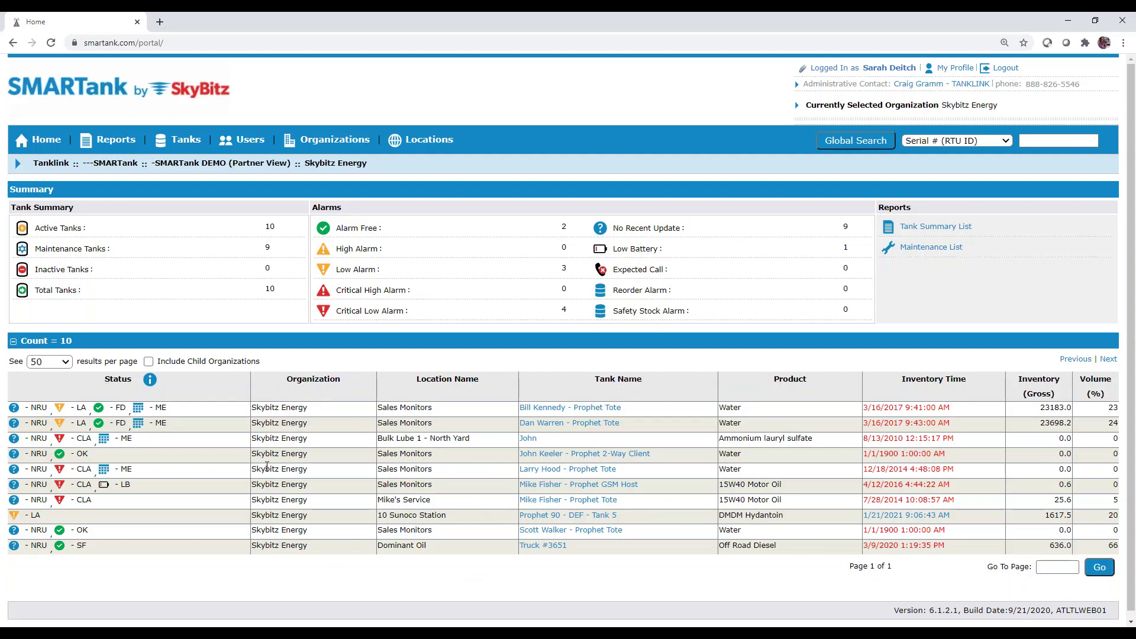
click(985, 106)
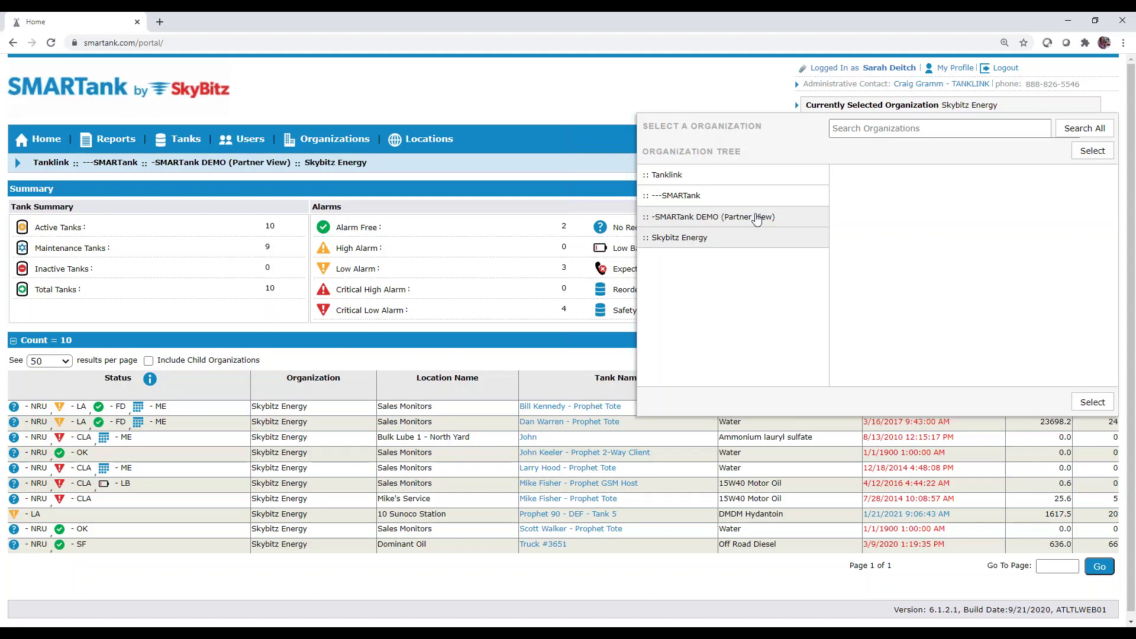
click(702, 240)
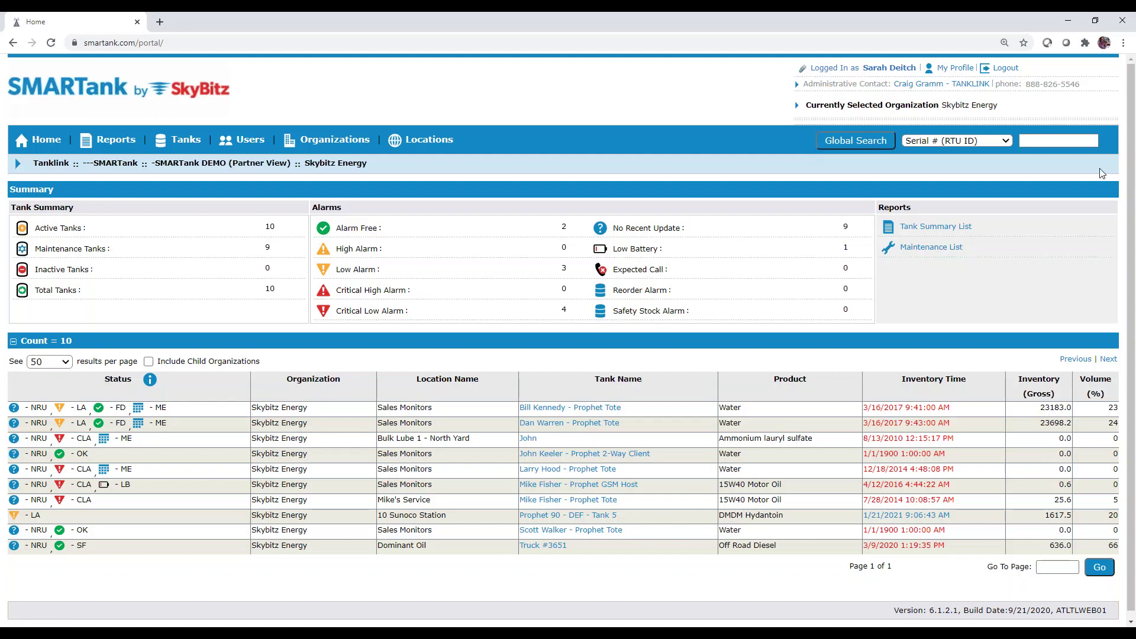
- Run a global search by Location Name for "sales monitors"
click(1078, 145)
click(1006, 142)
click(989, 185)
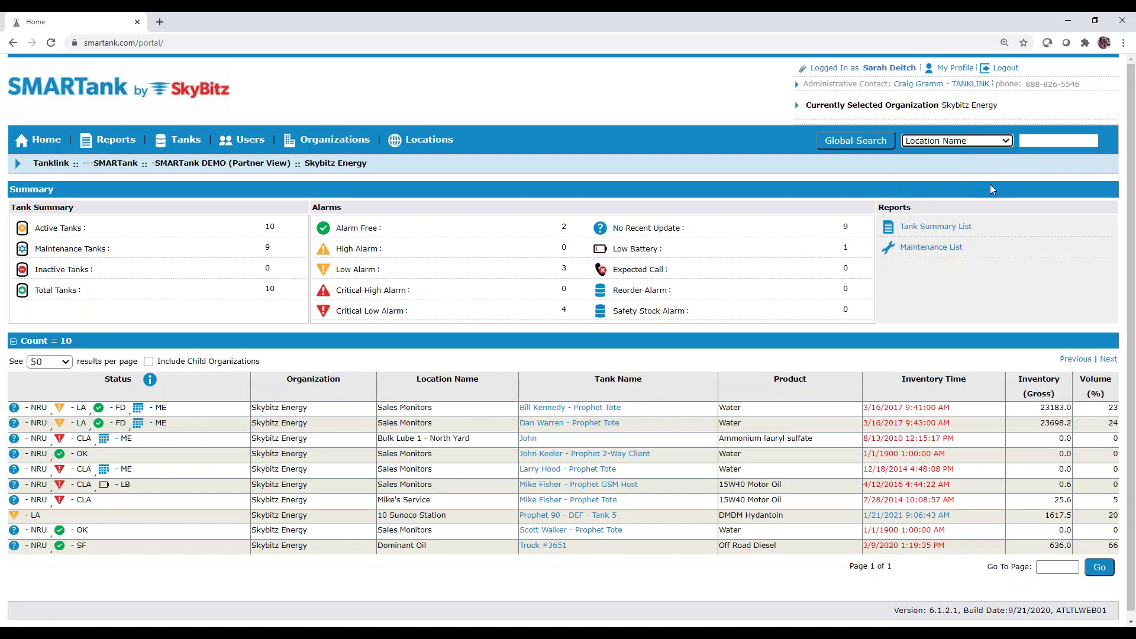
click(1064, 142)
text(sales mo)
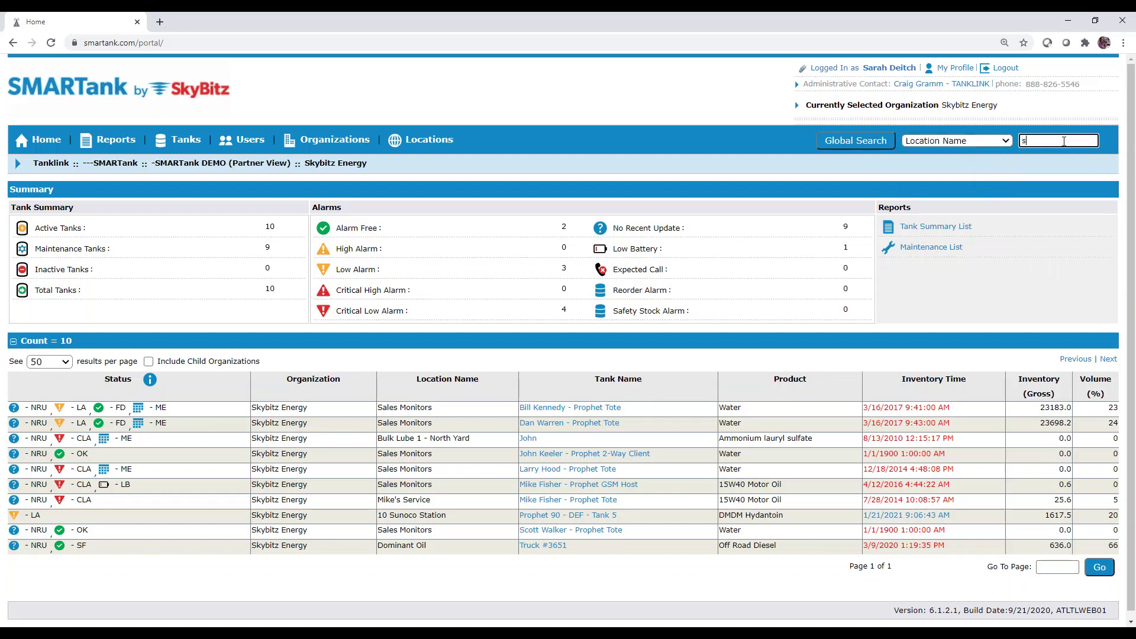
text(nitors)
click(861, 146)
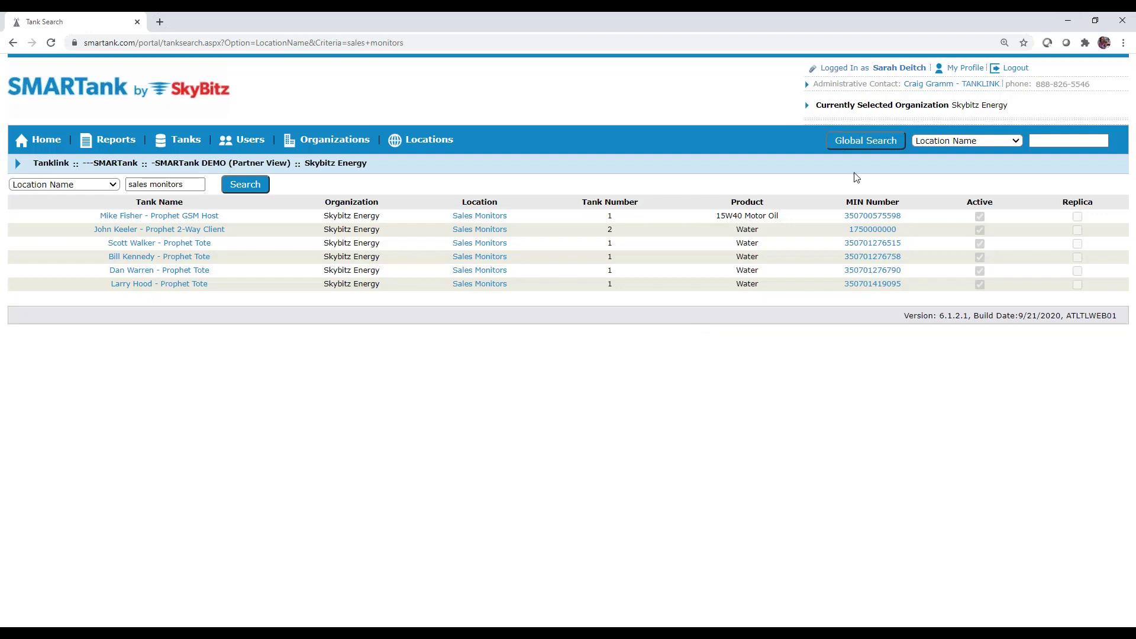
click(1077, 142)
click(1012, 142)
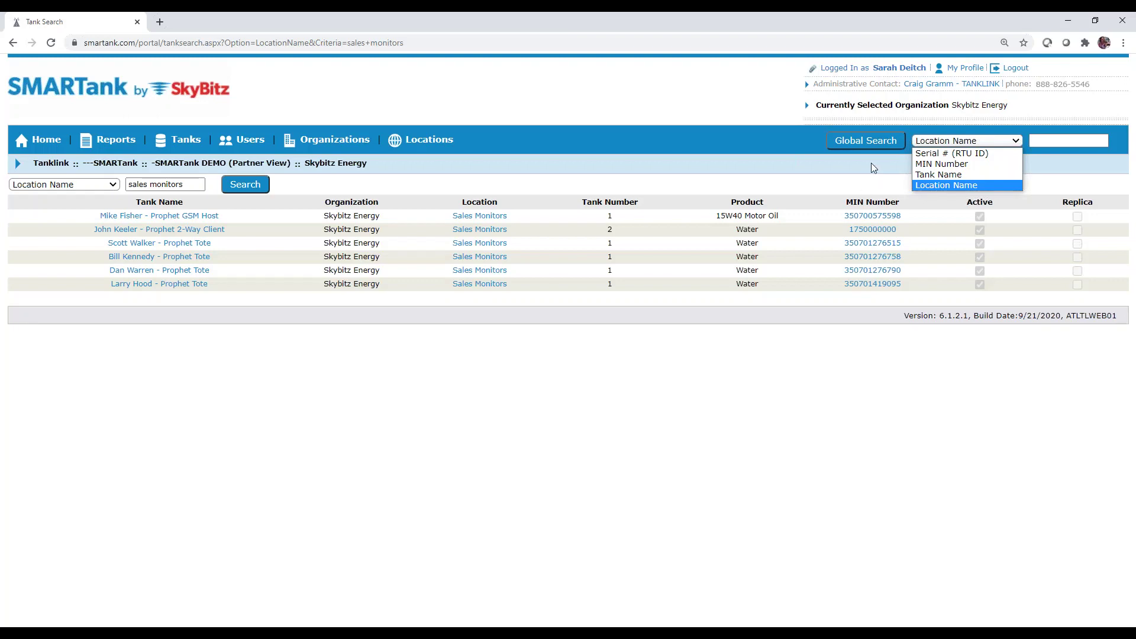
click(430, 294)
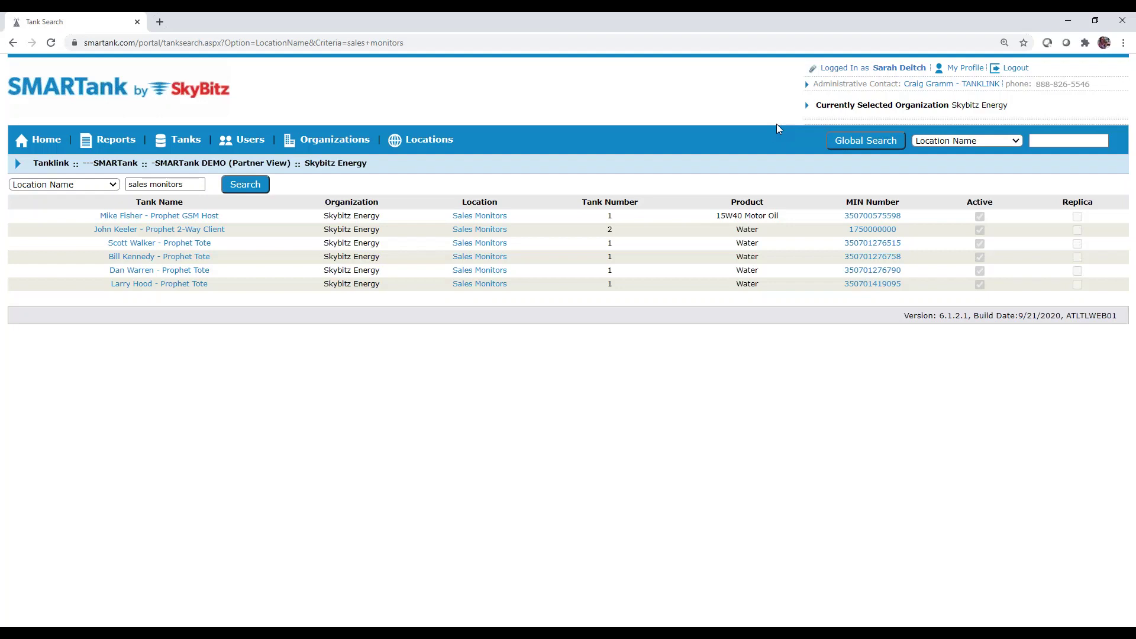
- Run a global search by Serial # (RTU ID) for 707616326 and open the details of Prophet 90 - DEF - Tank 5
click(950, 141)
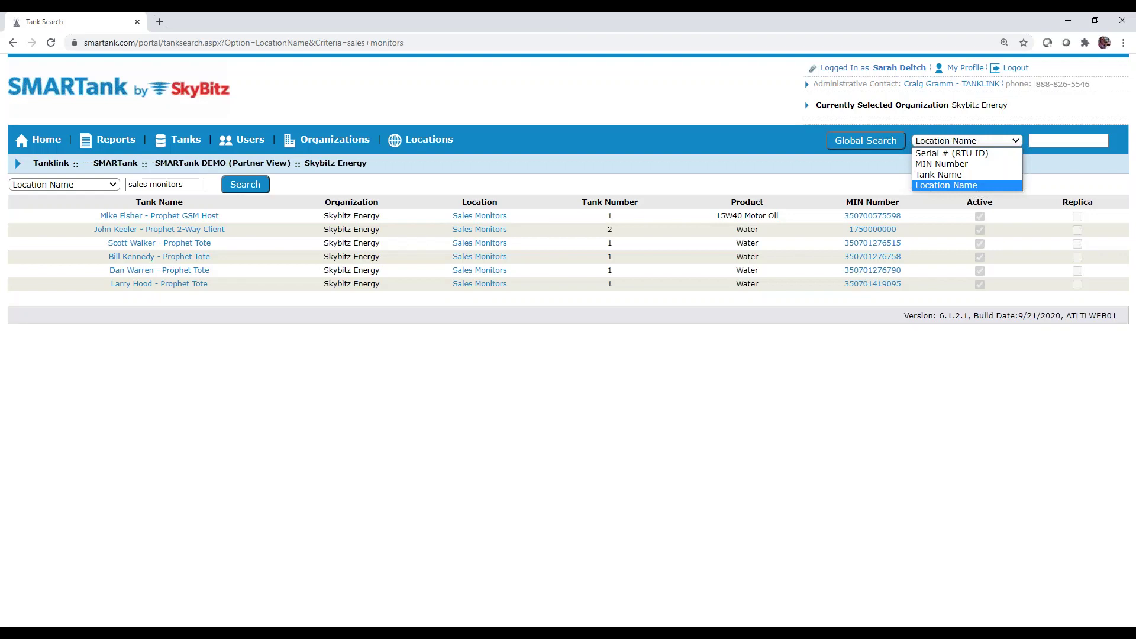
click(1074, 142)
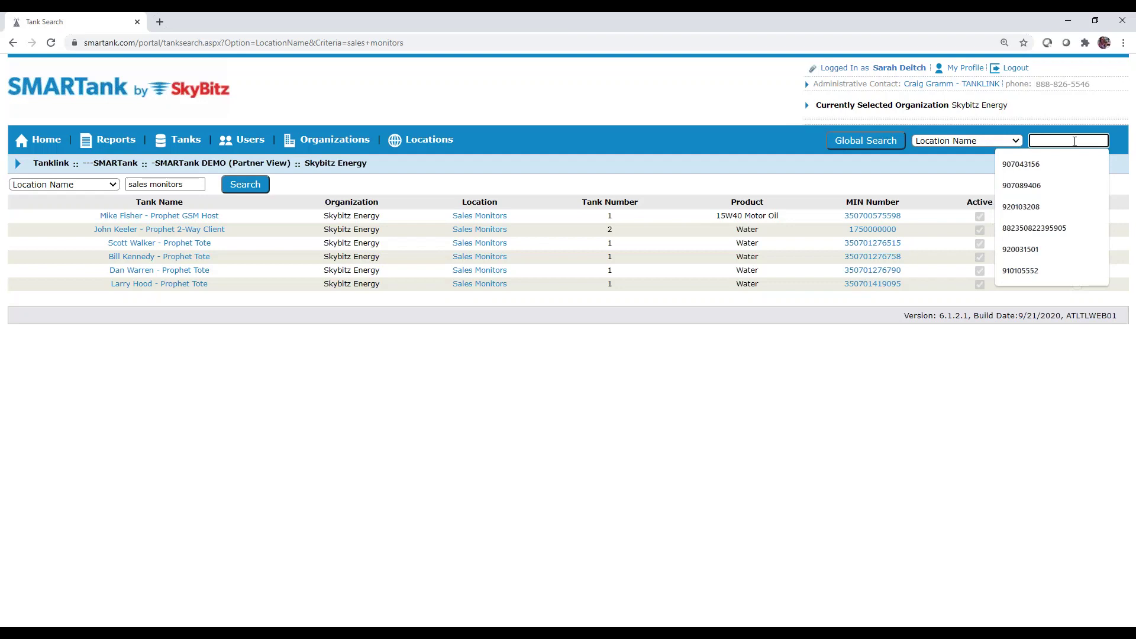
text(707)
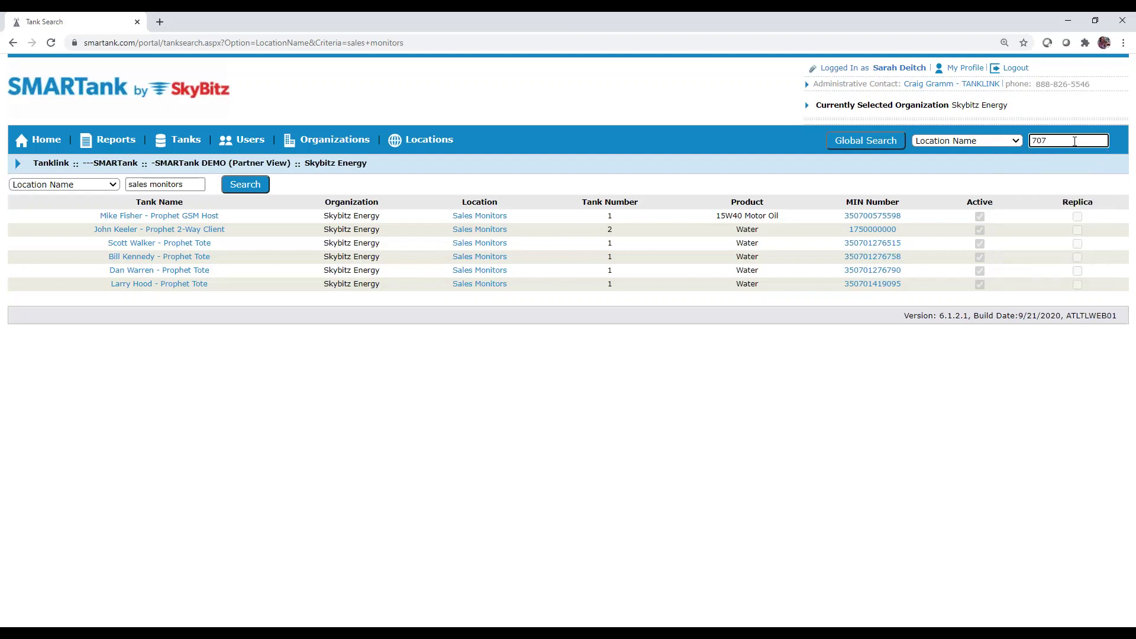
text(616326)
click(1000, 140)
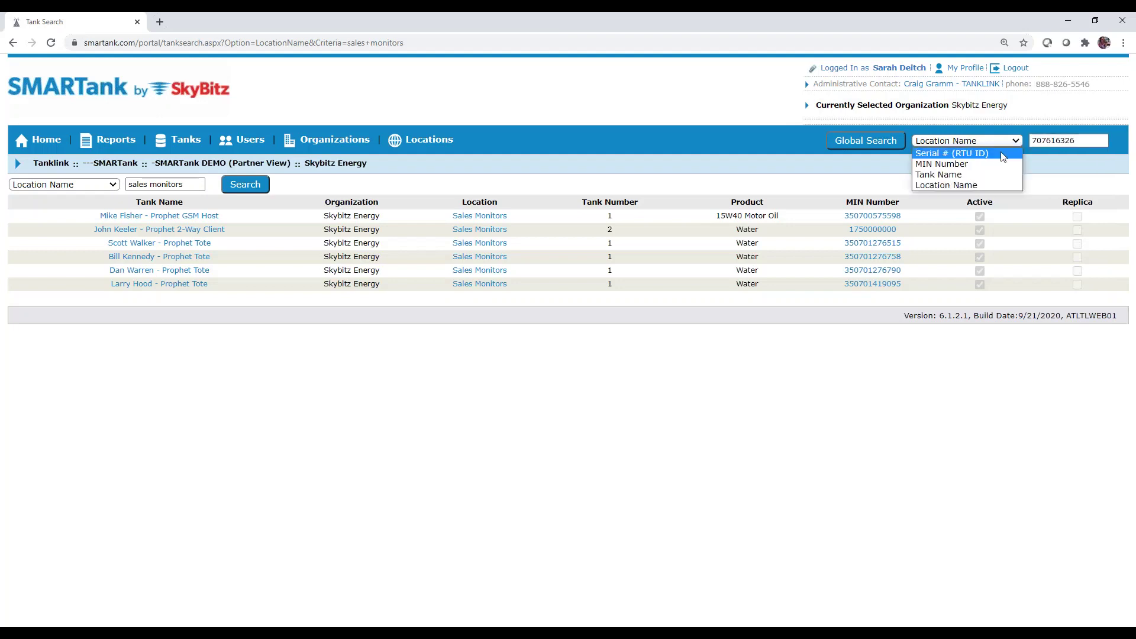
click(1000, 152)
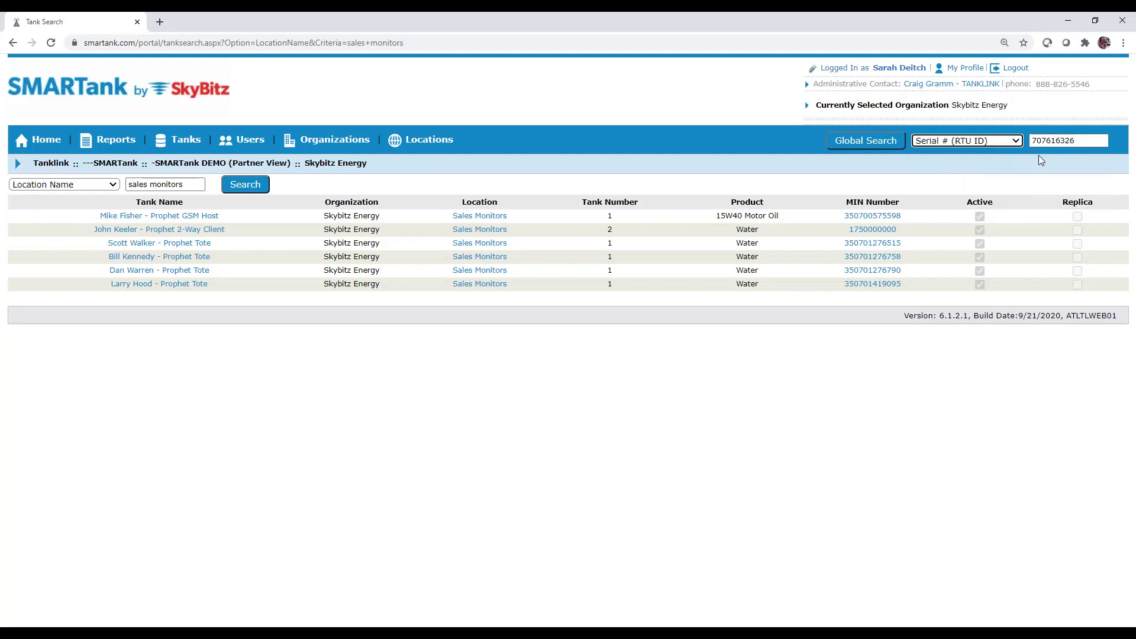
click(863, 146)
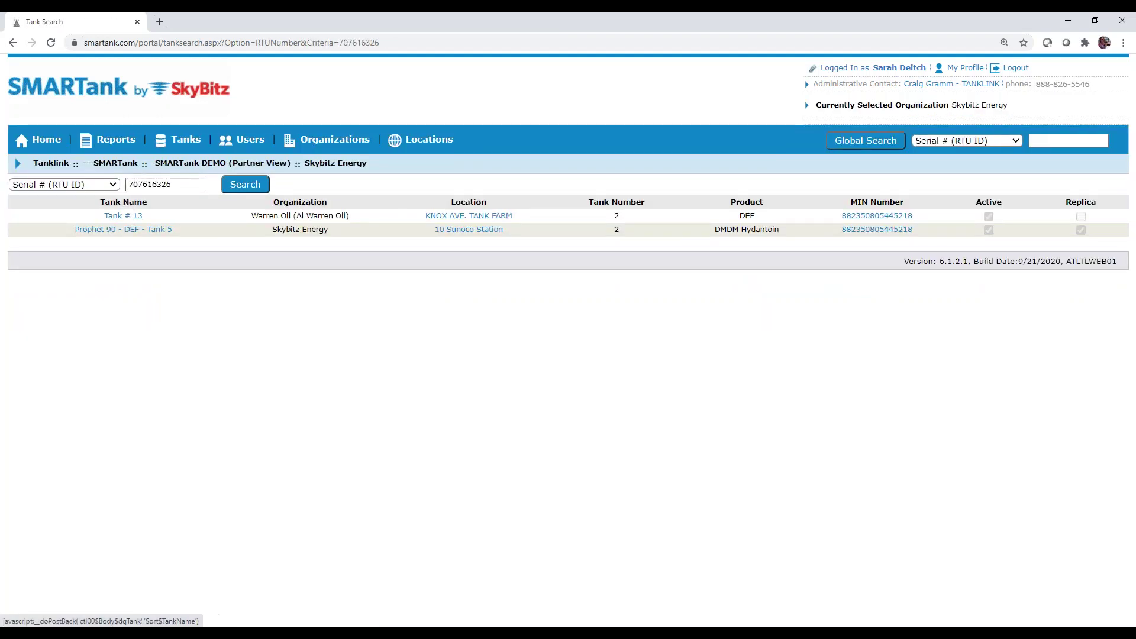
click(109, 230)
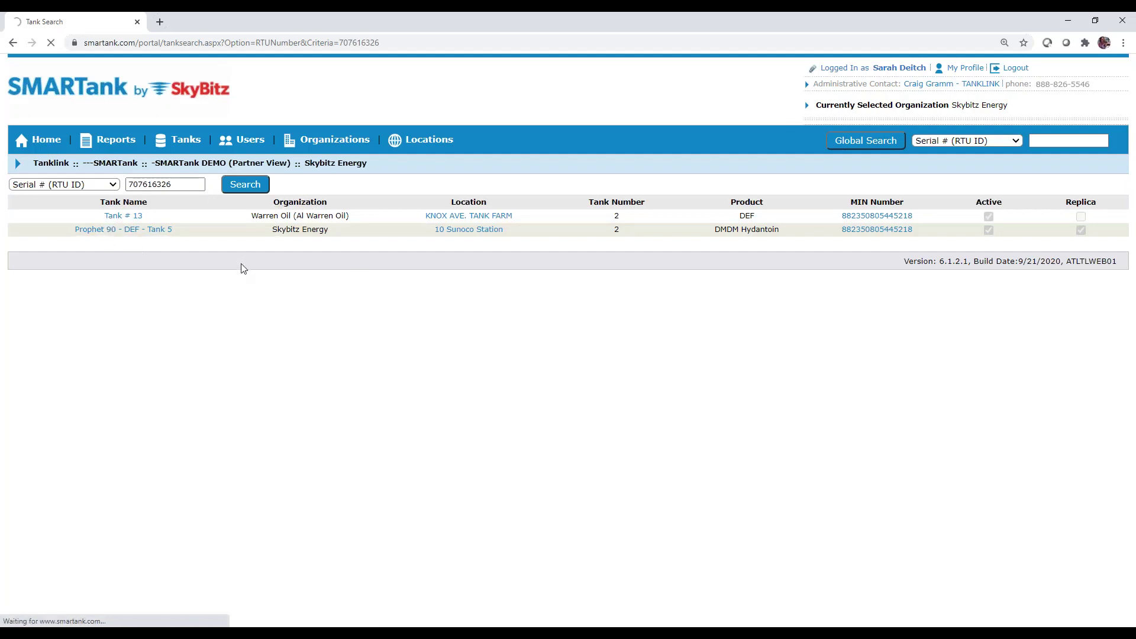
click(140, 233)
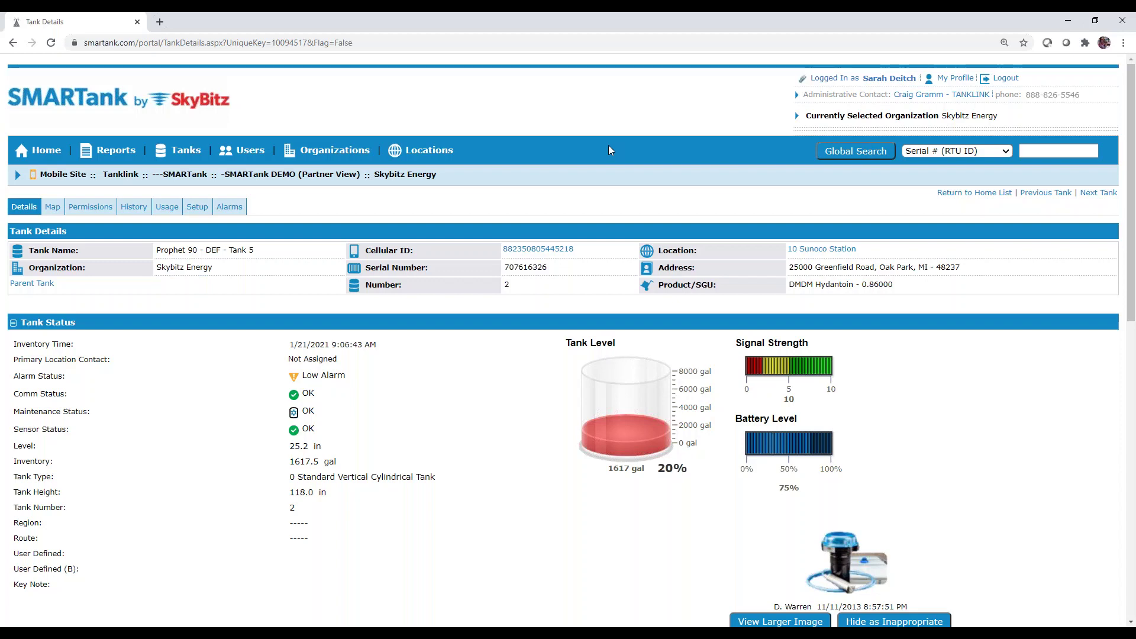
- Return to the home page, open the first tank in the Skybitz Energy list, and examine its tank details and status
click(50, 151)
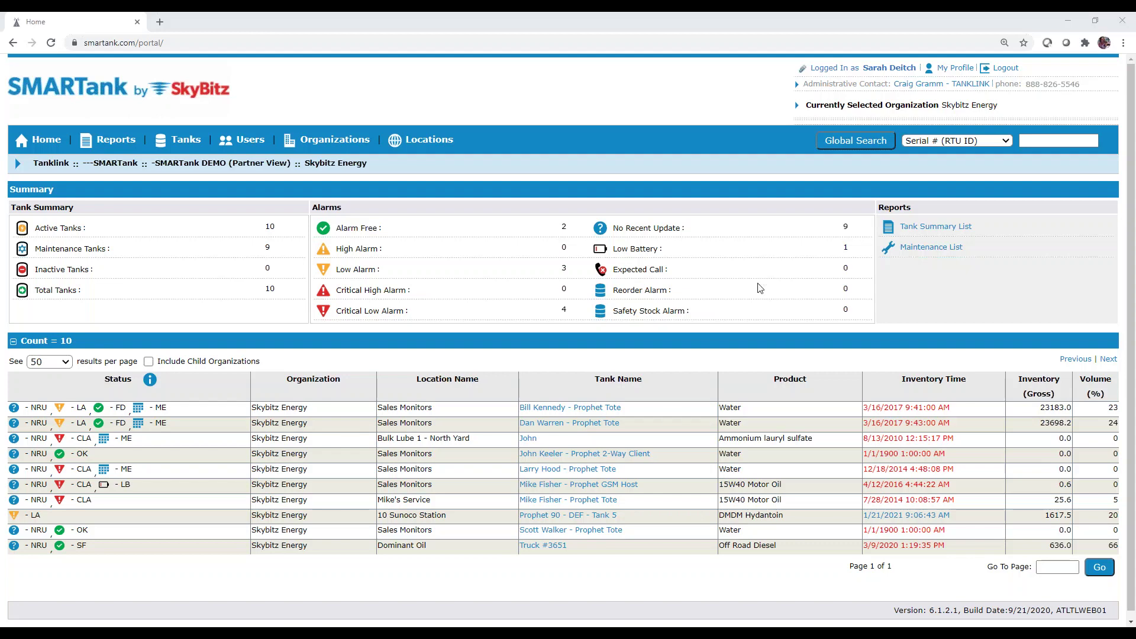
click(602, 414)
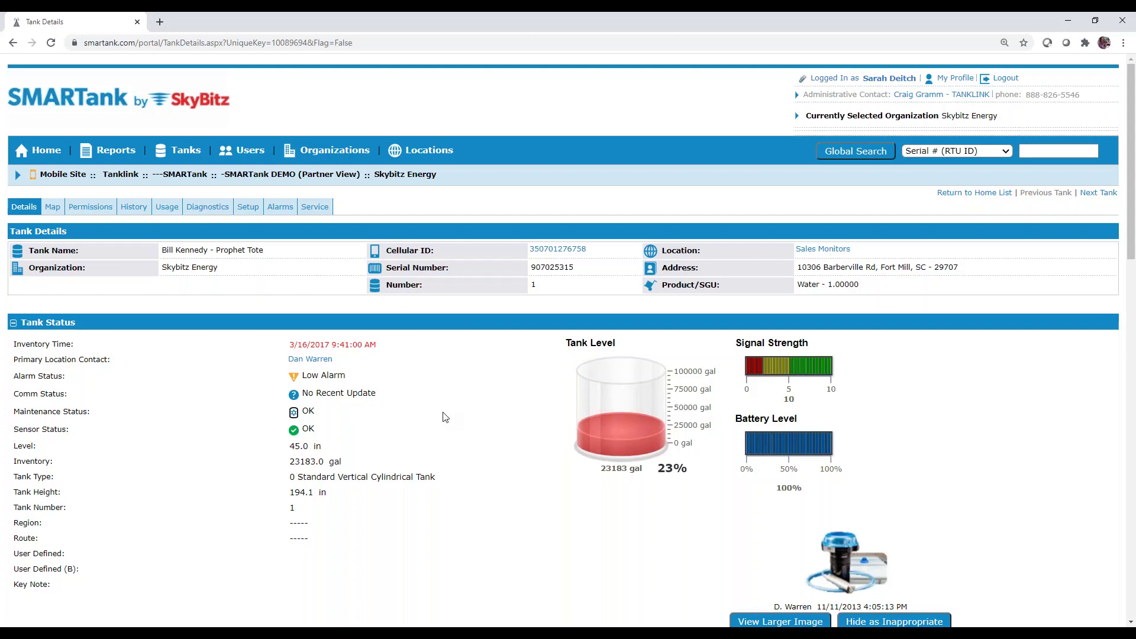
scroll(440, 420, down, 1)
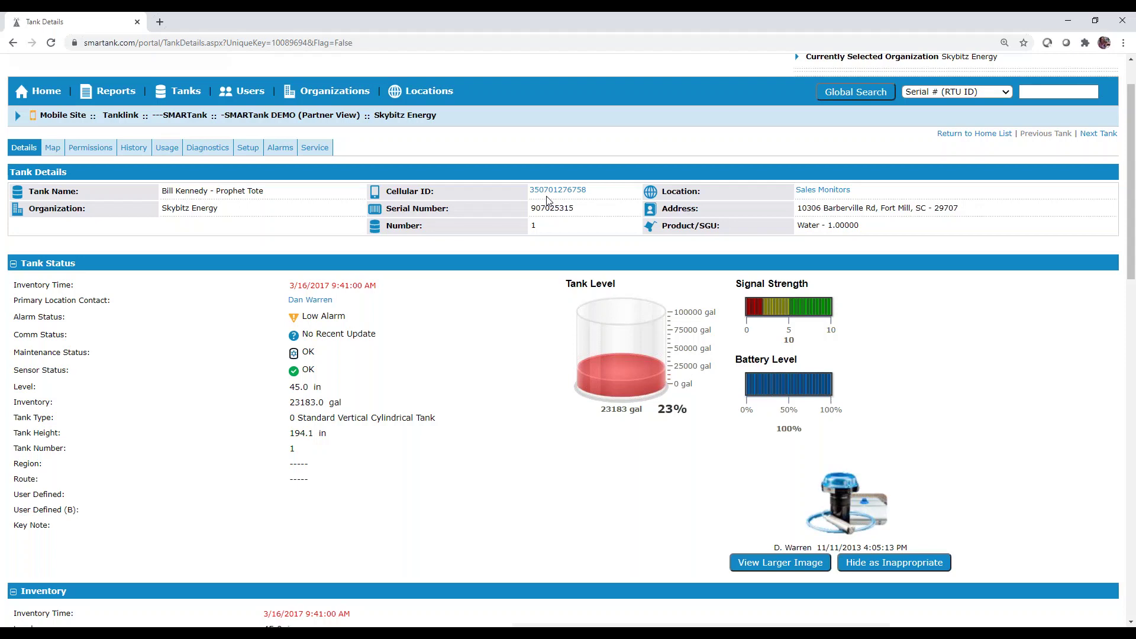
scroll(535, 311, up, 1)
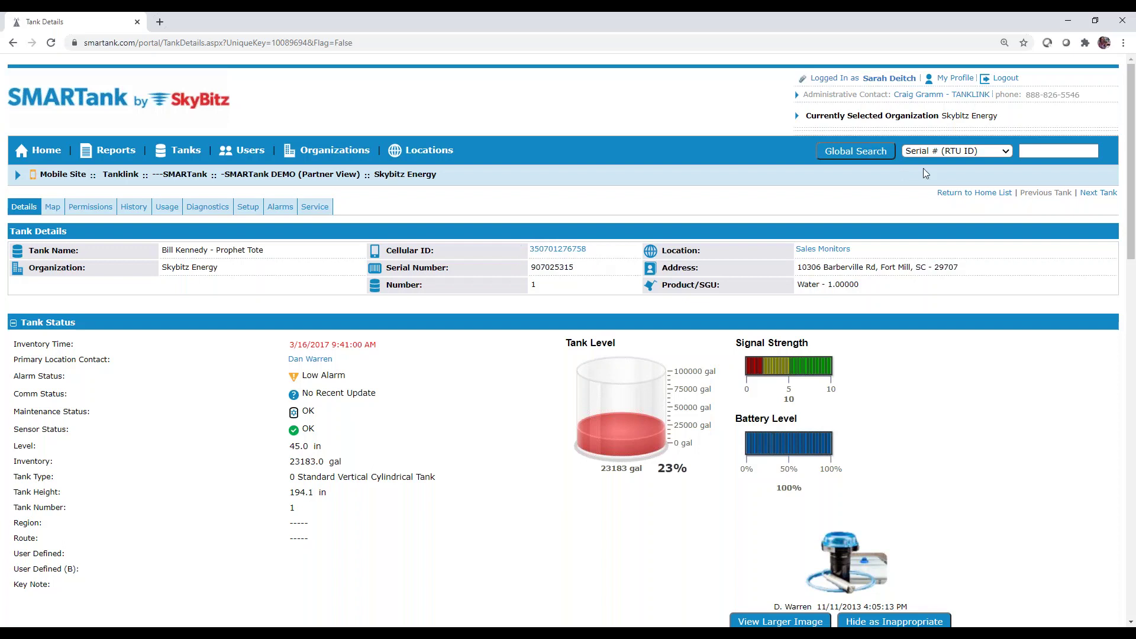
- Review the available search criteria for the global search
click(1004, 157)
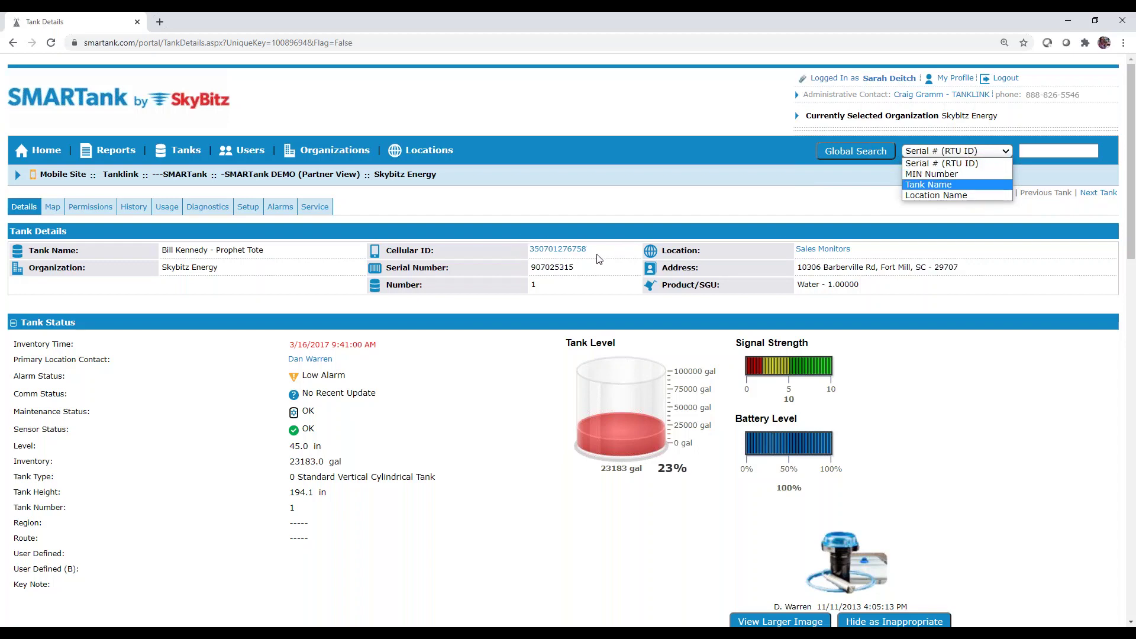
click(573, 124)
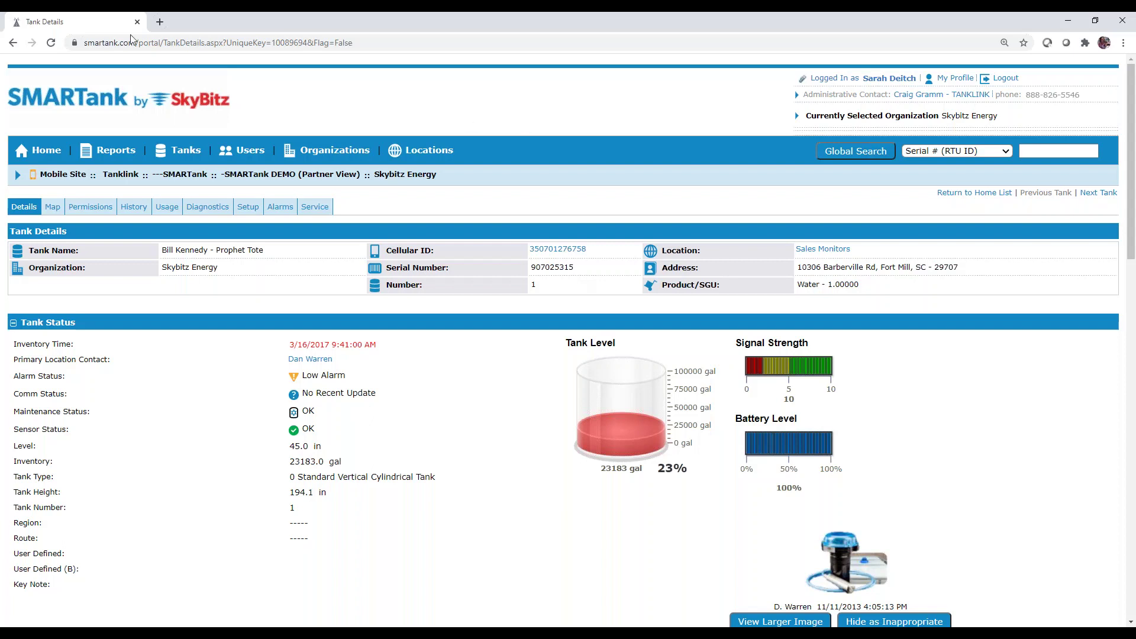
- Open the skybitz.com website in a new browser tab
click(161, 22)
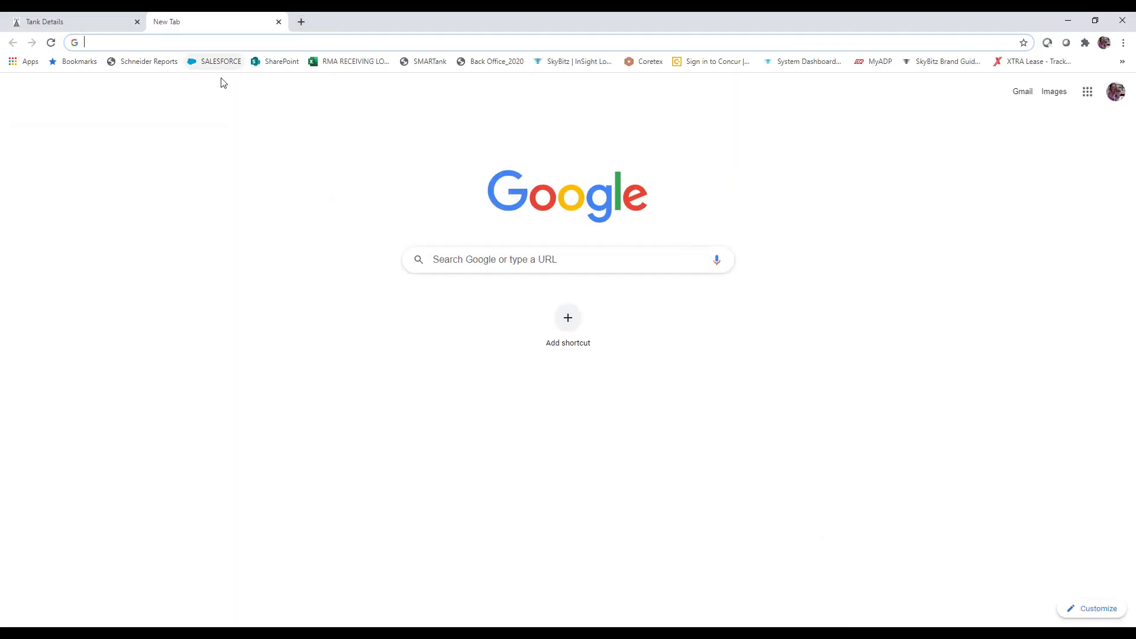
click(571, 64)
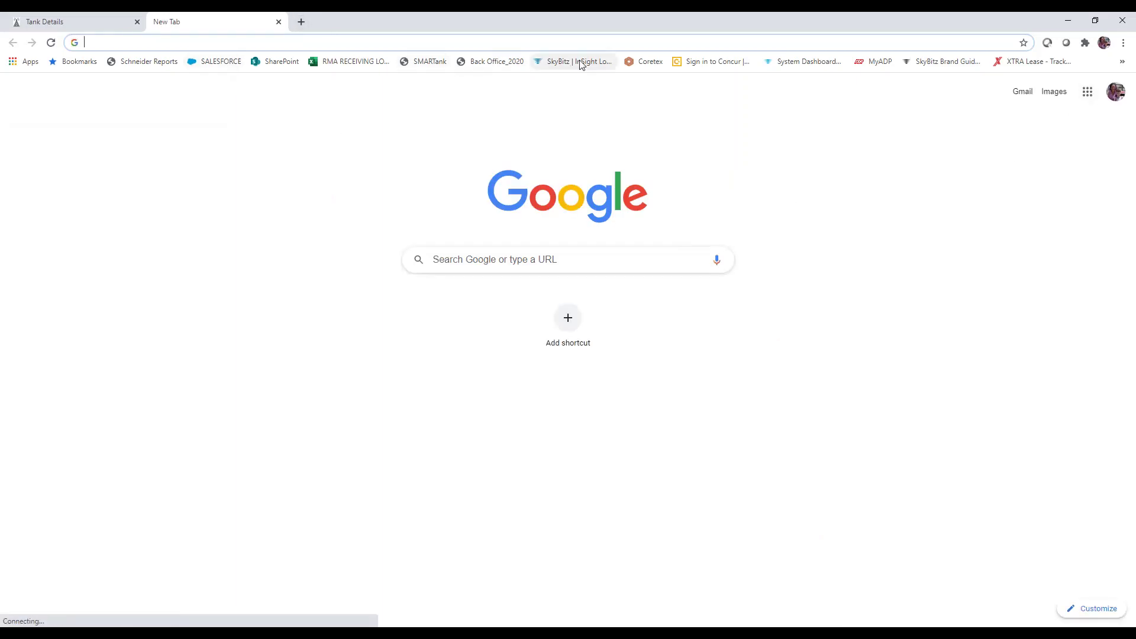
text(skybitz)
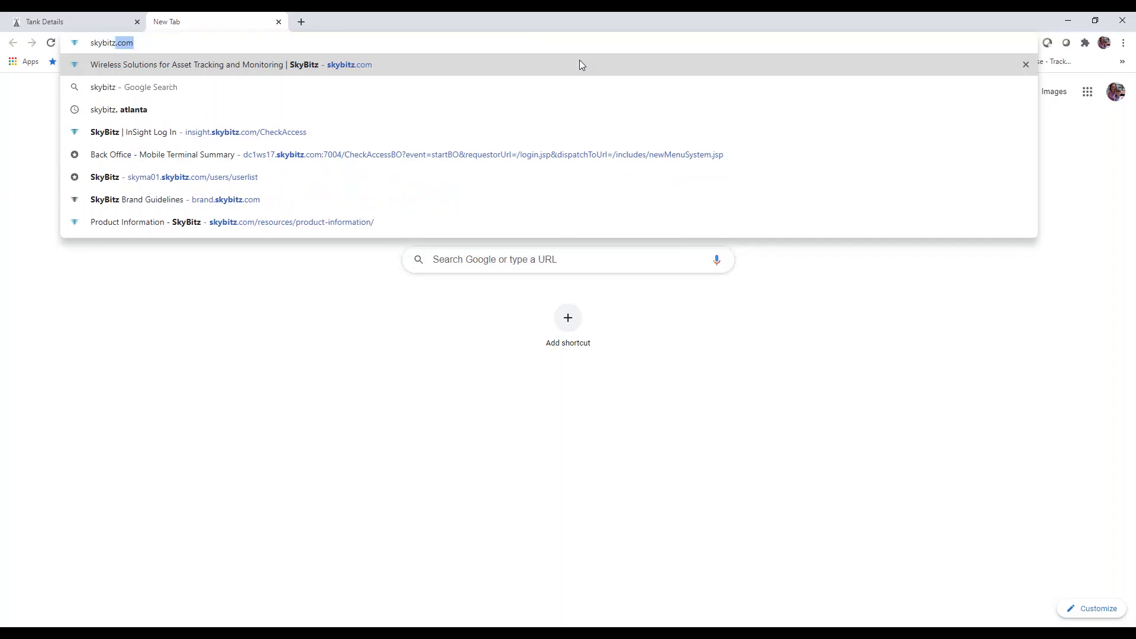
key(Return)
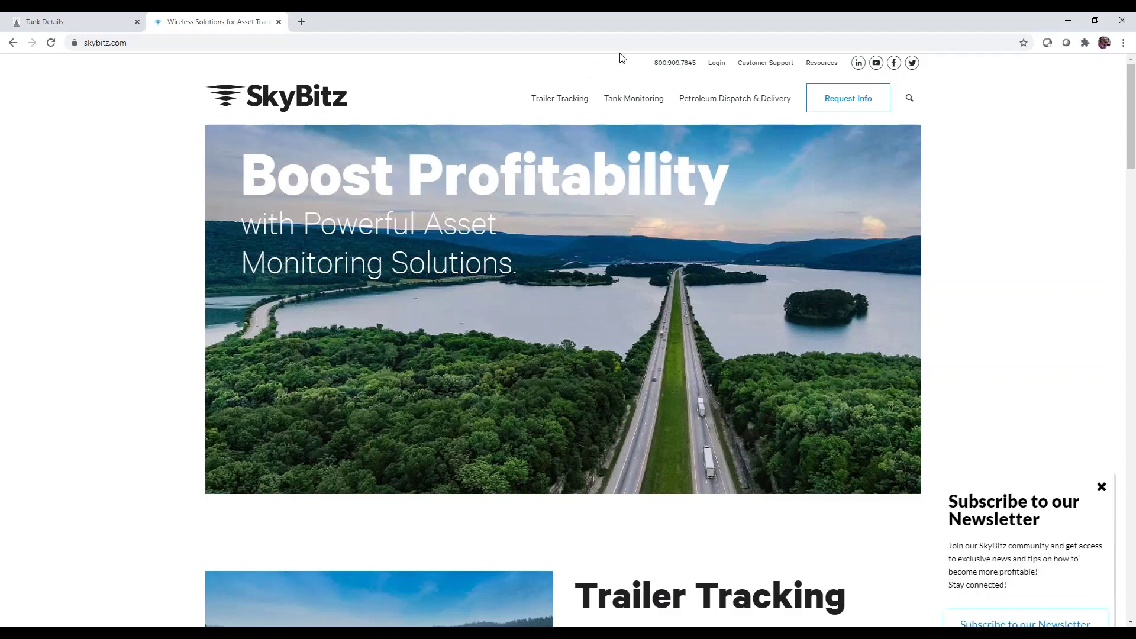
- Go to the SkyBitz site's login page and open the SMARTank portal login from there
click(717, 63)
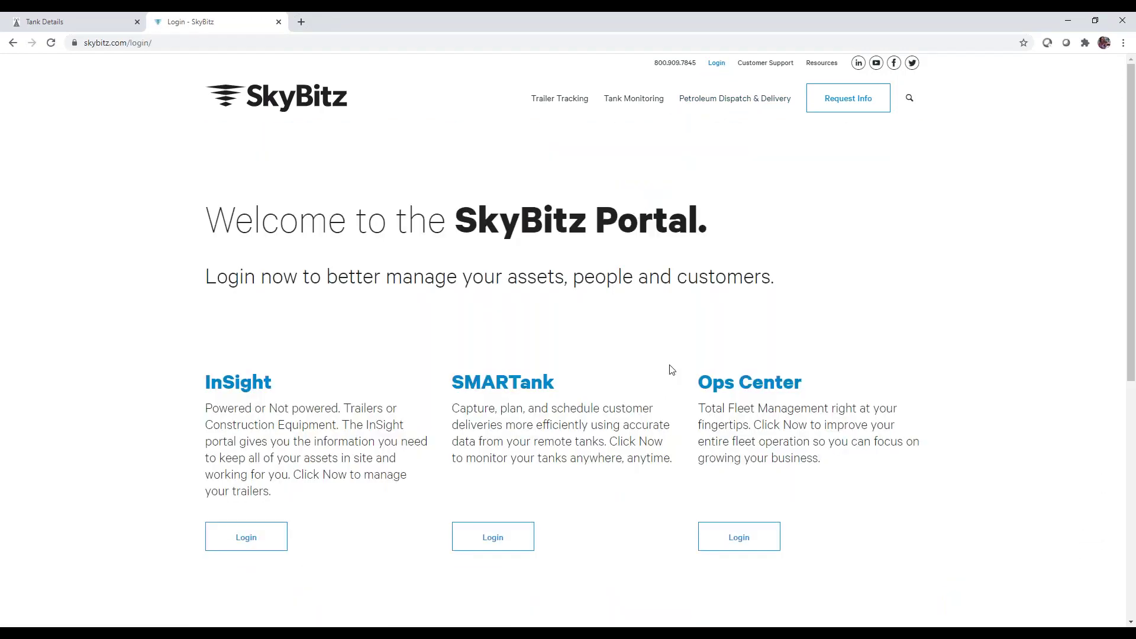
scroll(670, 370, down, 1)
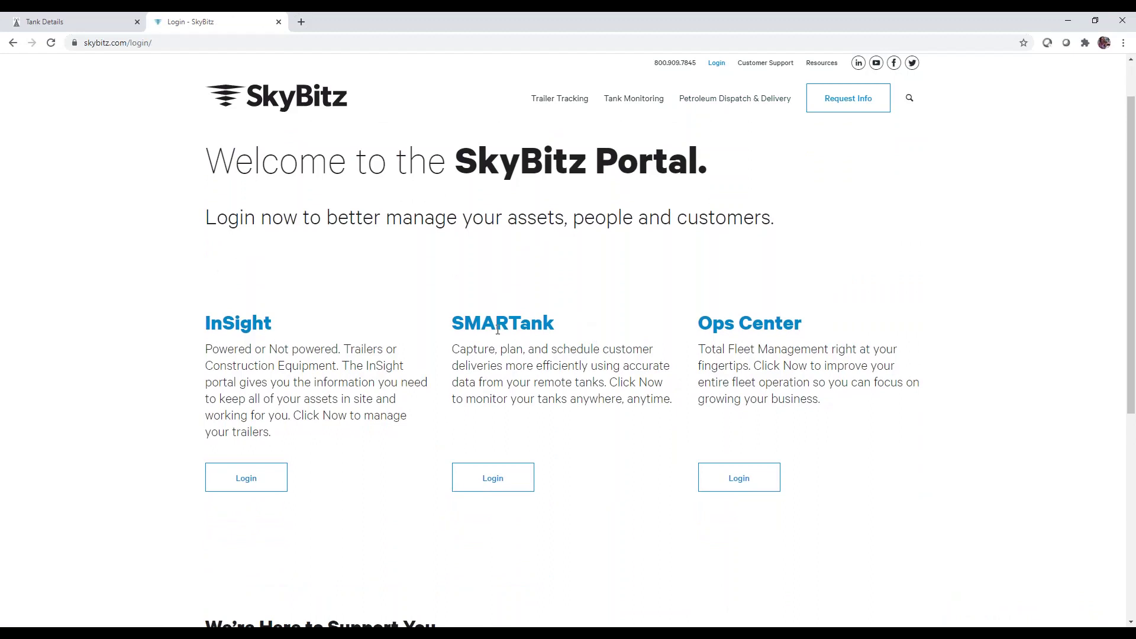
click(487, 487)
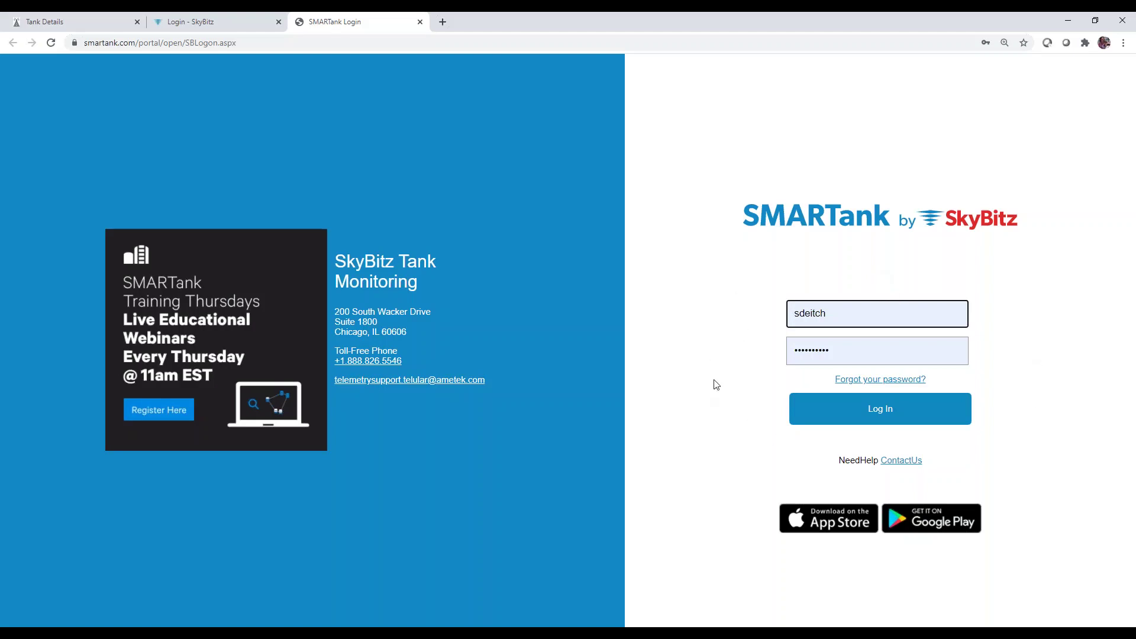
- Log back in to SMARTank with the saved credentials in the original browser tab and close the two extra tabs
click(68, 23)
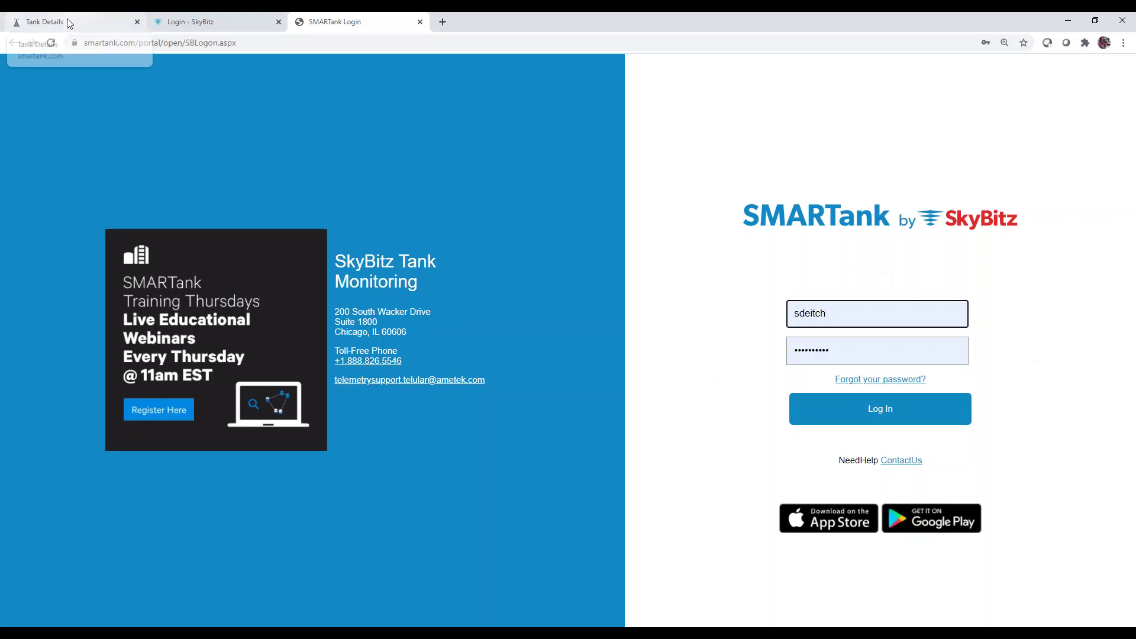
click(45, 151)
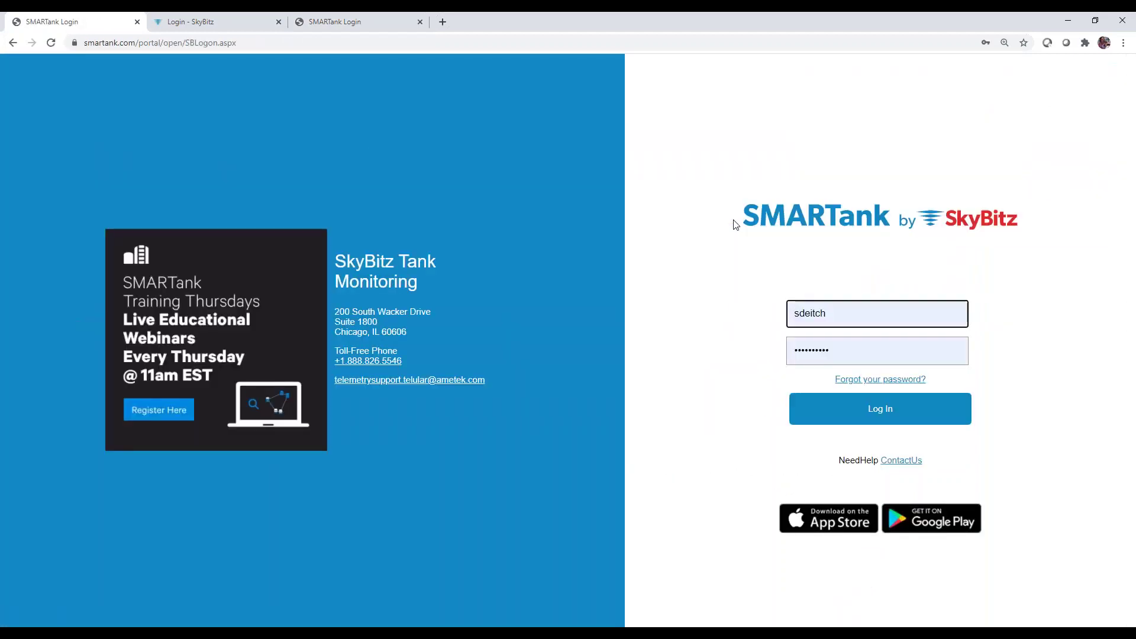
click(872, 411)
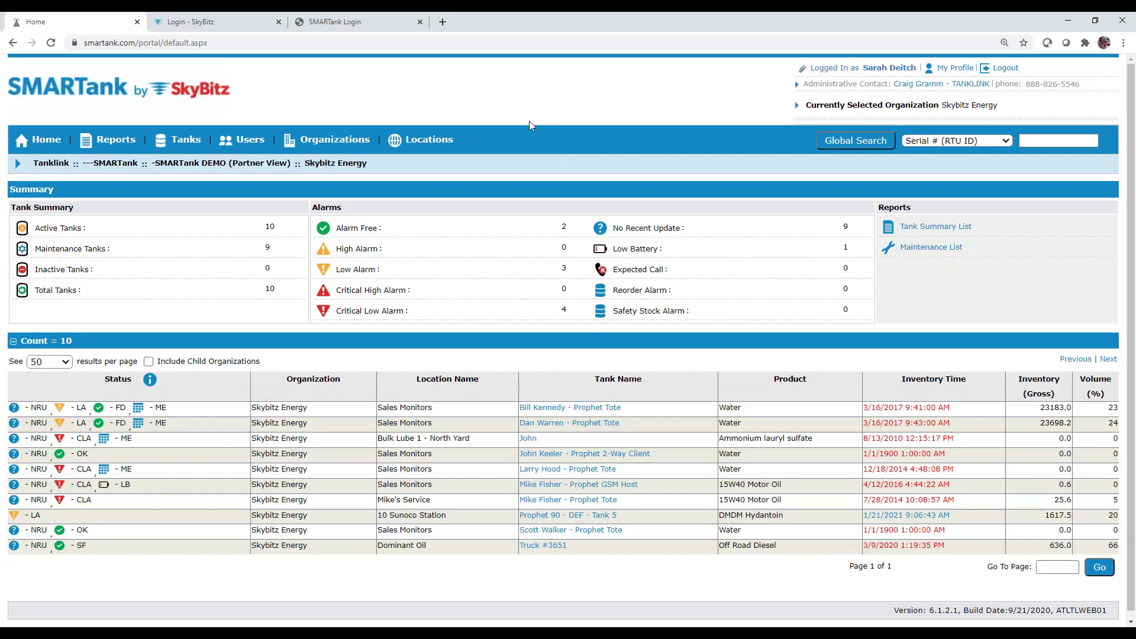
click(278, 22)
click(278, 22)
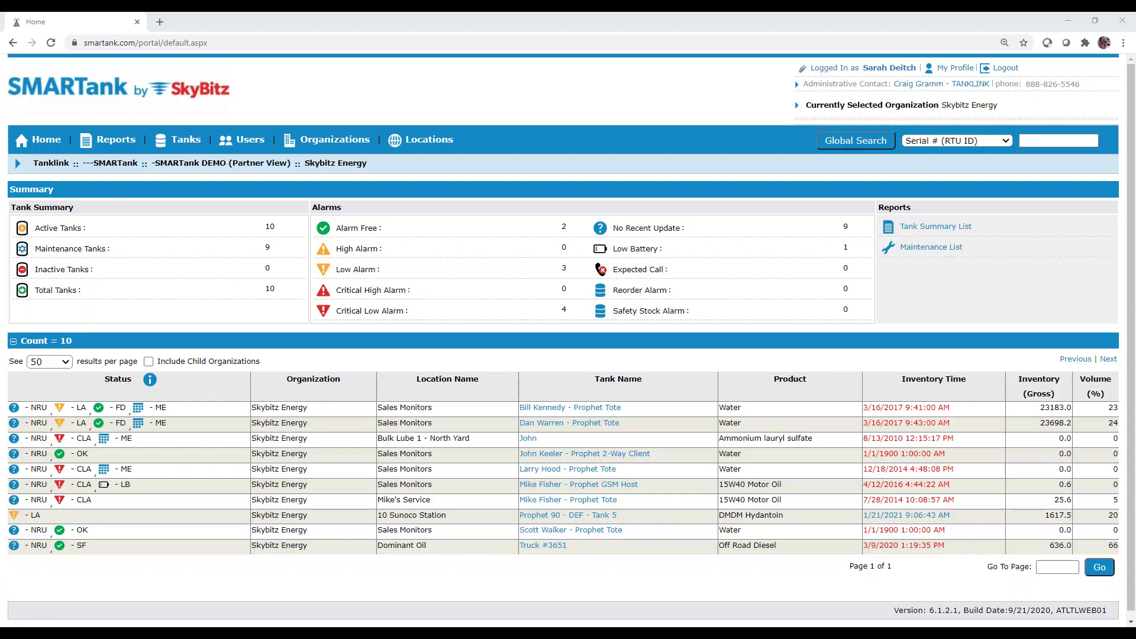
- Switch to the "tank thursdays placeholder" presentation in PowerPoint and maximize its window
key(alt+Tab)
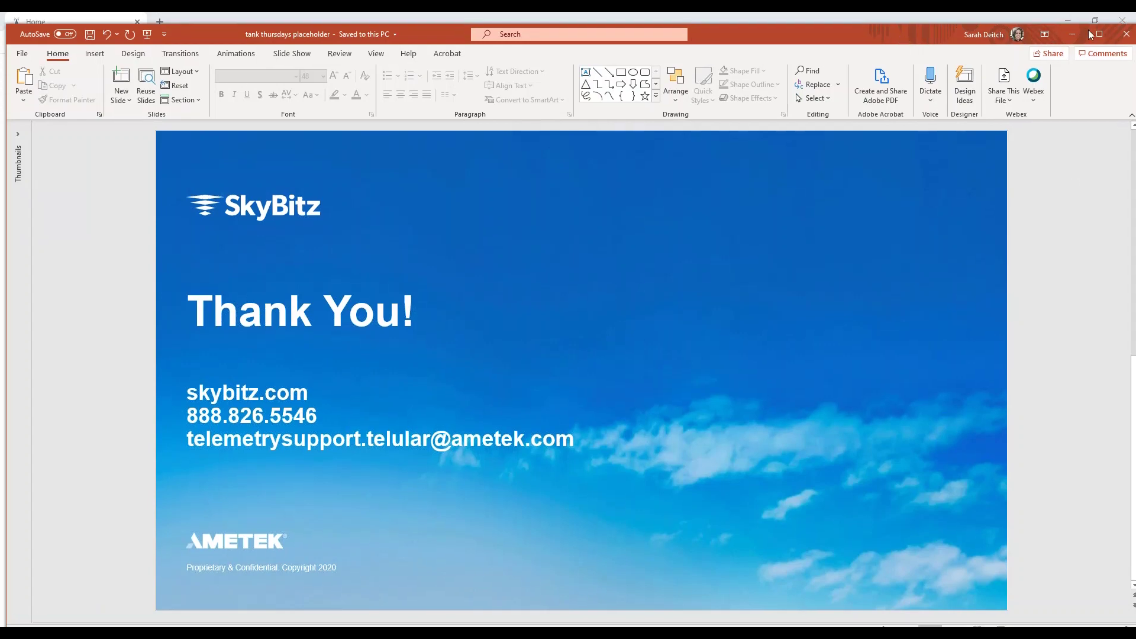
click(1098, 34)
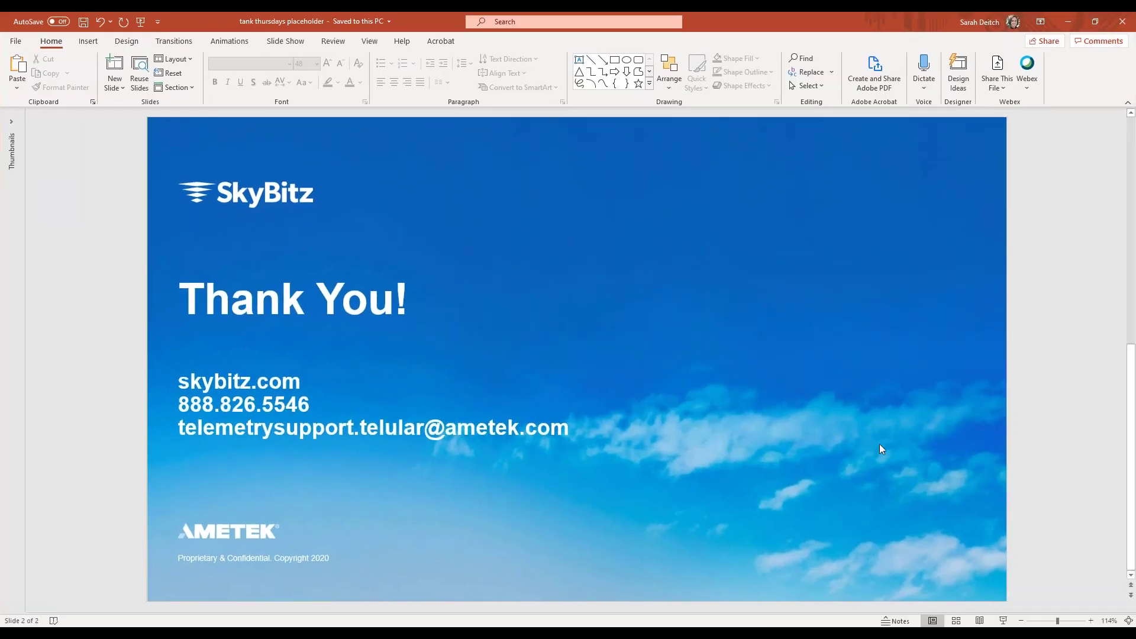